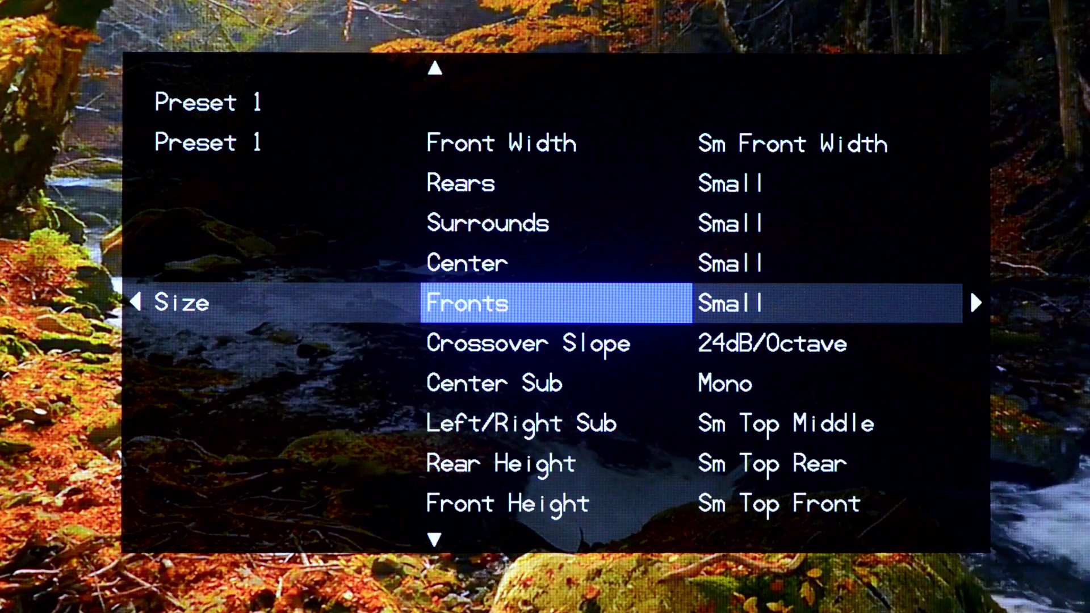
Step: Review the Preset 1 speaker sizes from Fronts through Front Height, including the configuration options available for Front Height
{"action": "key", "text": "Up"}
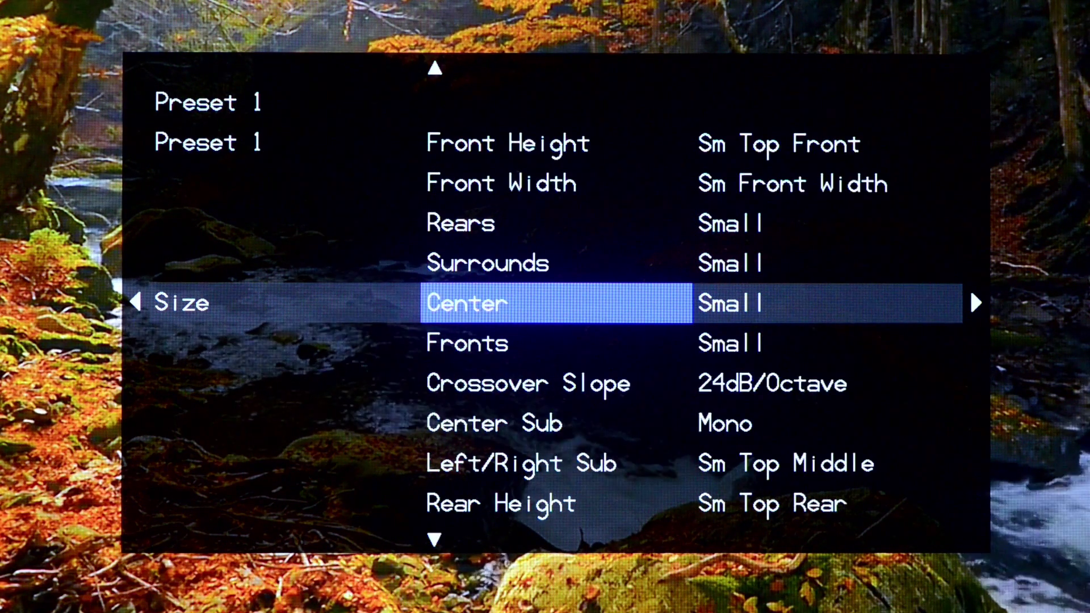
{"action": "key", "text": "Up"}
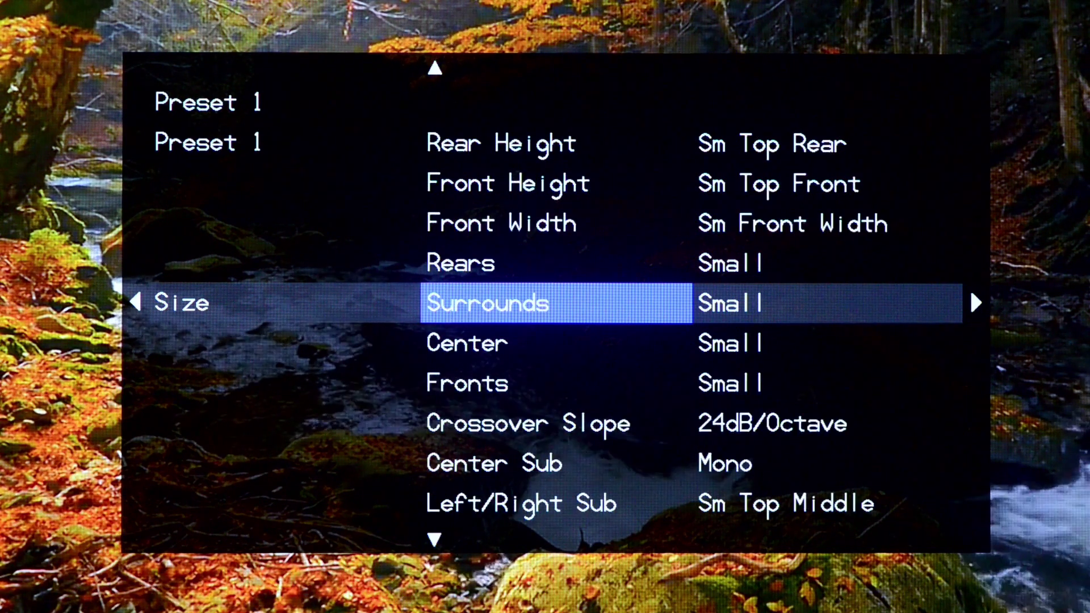
{"action": "key", "text": "Up"}
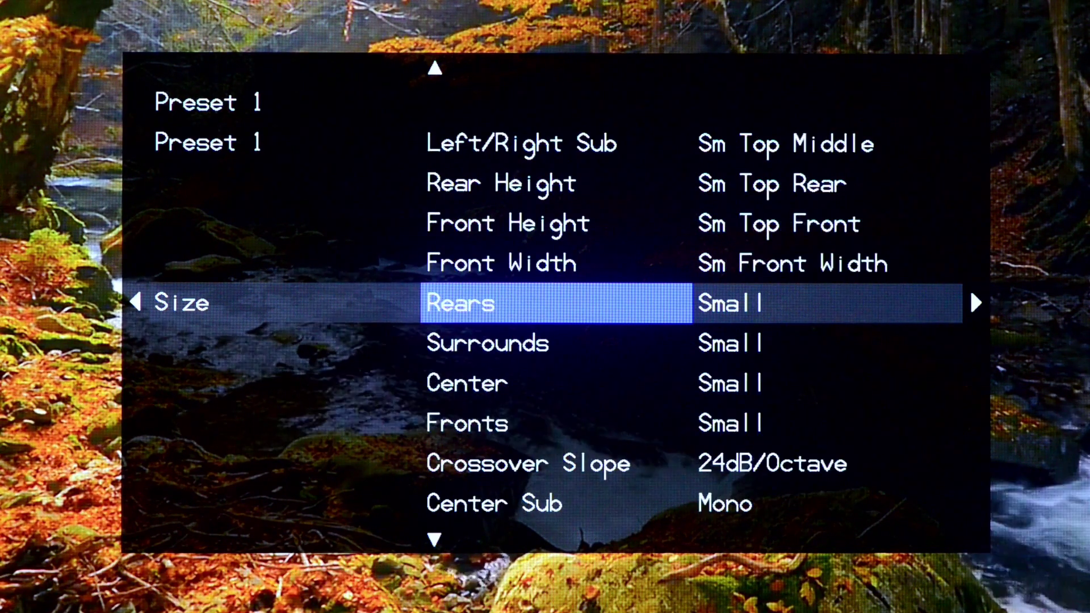
{"action": "key", "text": "Up"}
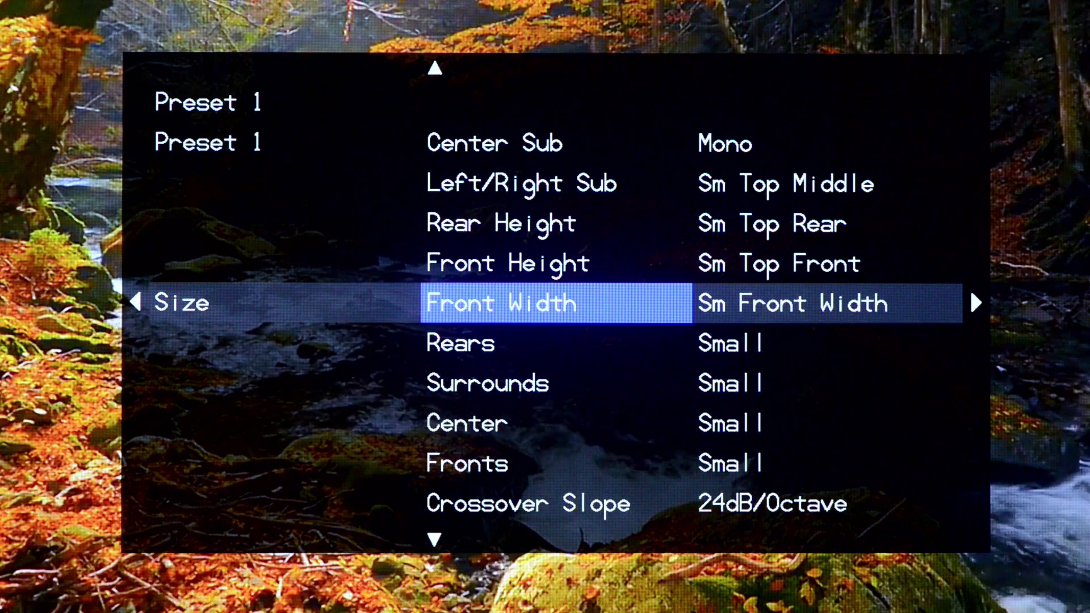
{"action": "key", "text": "Up"}
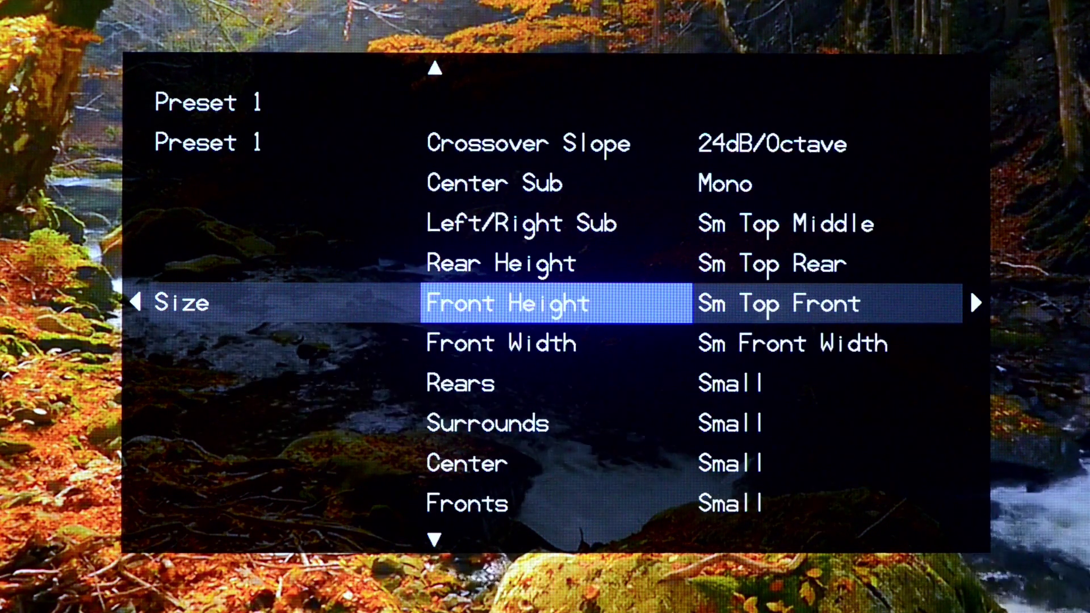
{"action": "key", "text": "Return"}
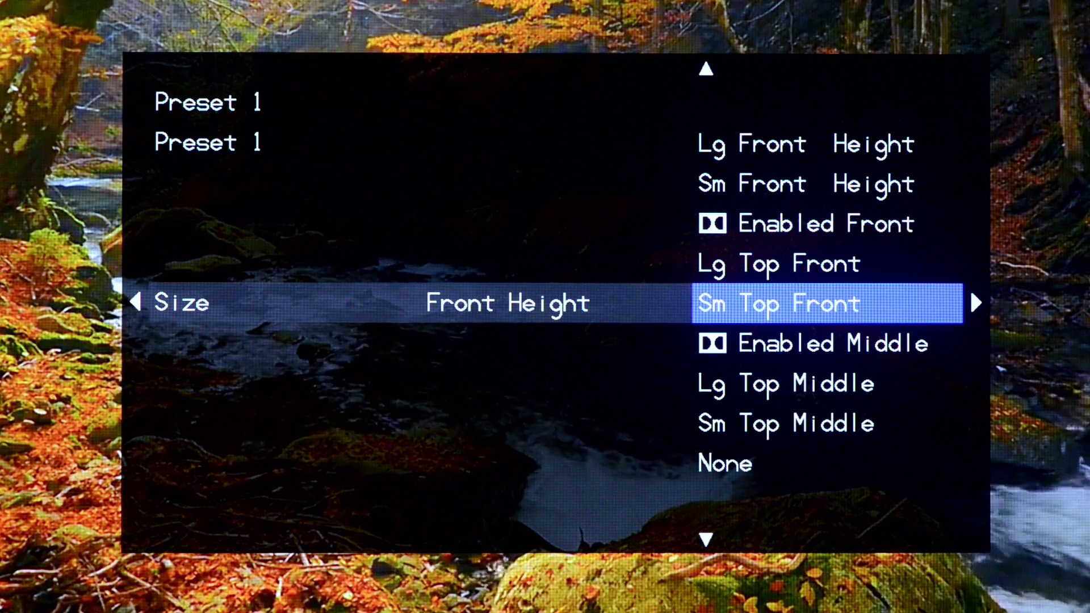
{"action": "key", "text": "Left"}
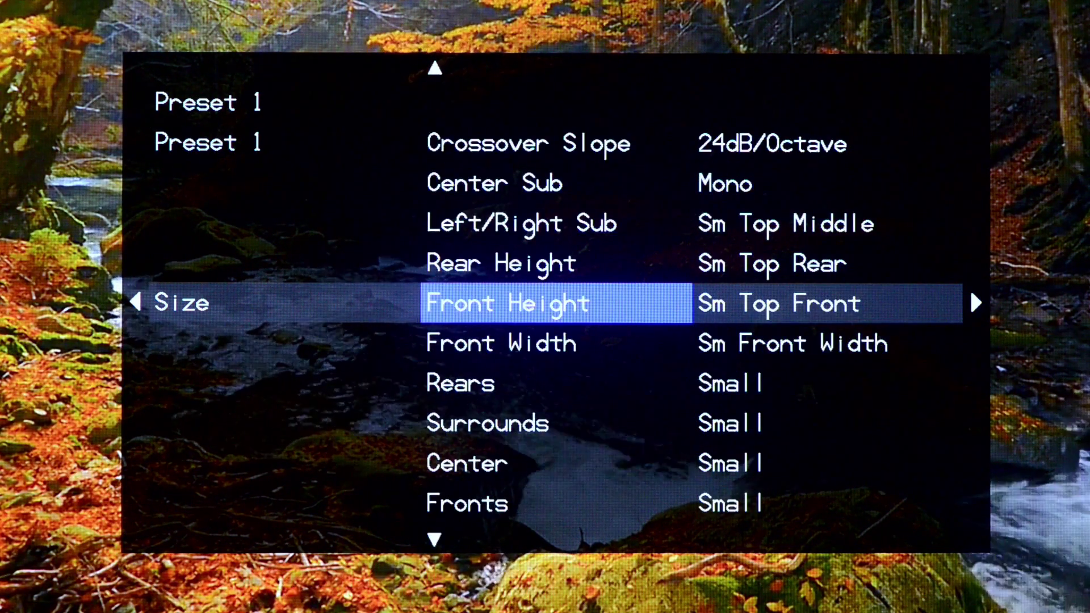
{"action": "key", "text": "Left"}
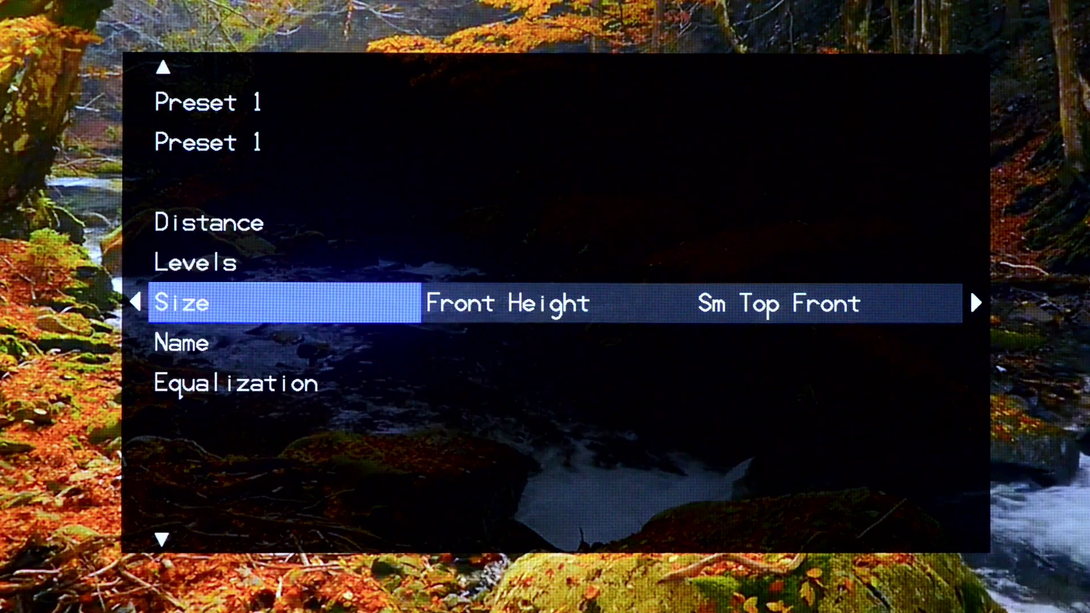
Step: Examine the Preset 1 channel levels for Left Front, Center and Right Front, including the adjustable Left Front level
{"action": "key", "text": "Up"}
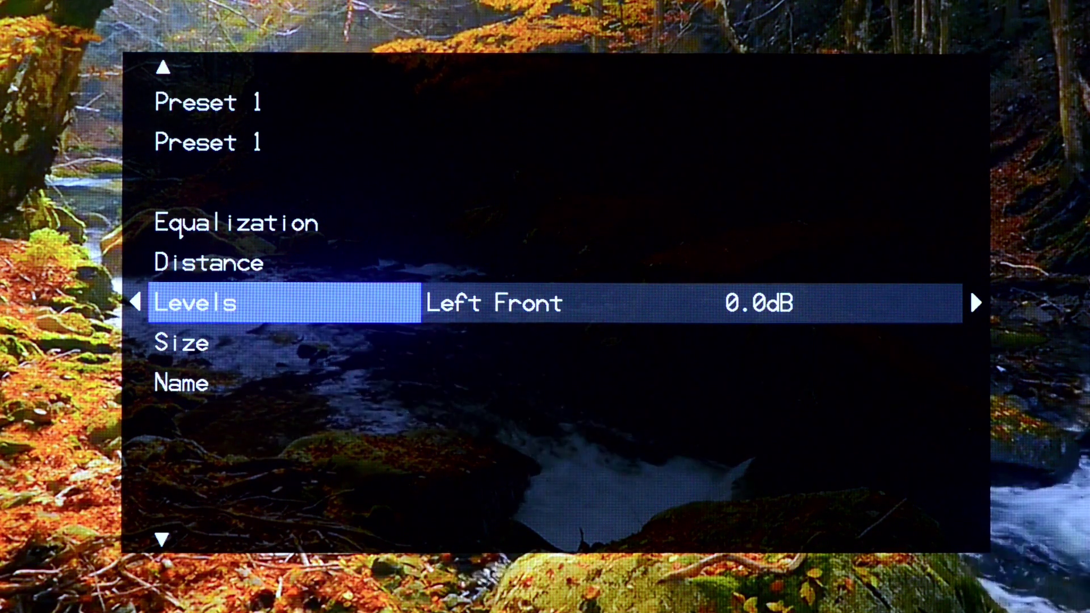
{"action": "key", "text": "Return"}
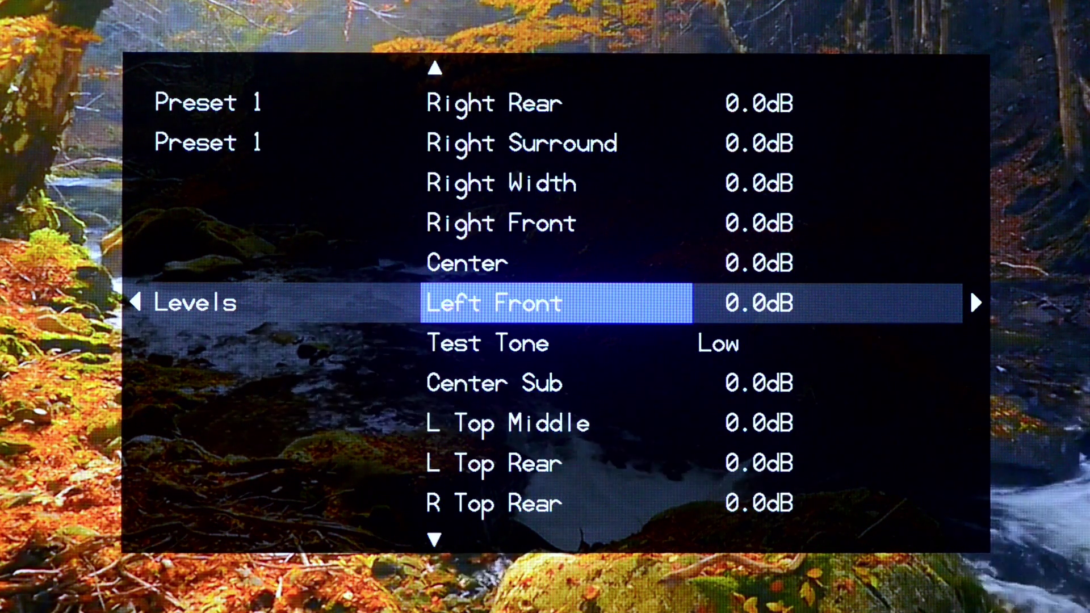
{"action": "key", "text": "Up"}
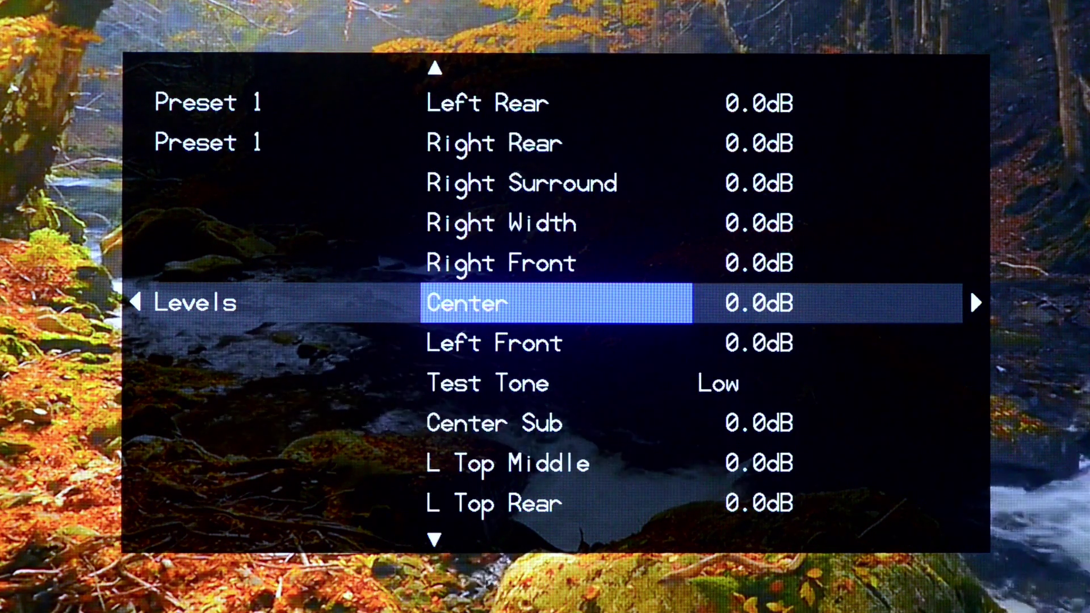
{"action": "key", "text": "Up"}
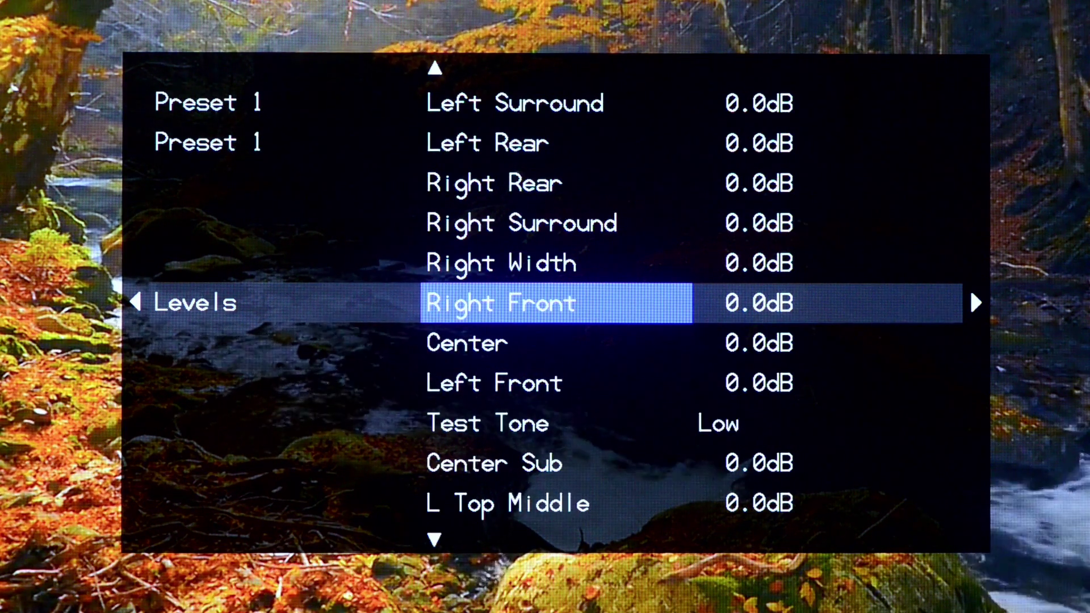
{"action": "key", "text": "Up"}
{"action": "key", "text": "Down"}
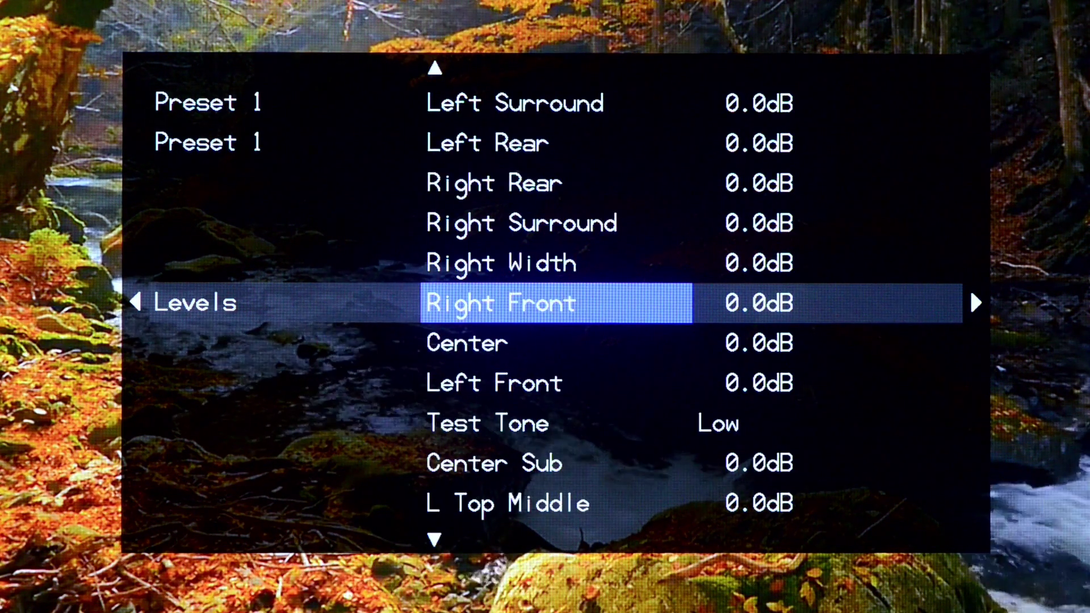
{"action": "key", "text": "Down"}
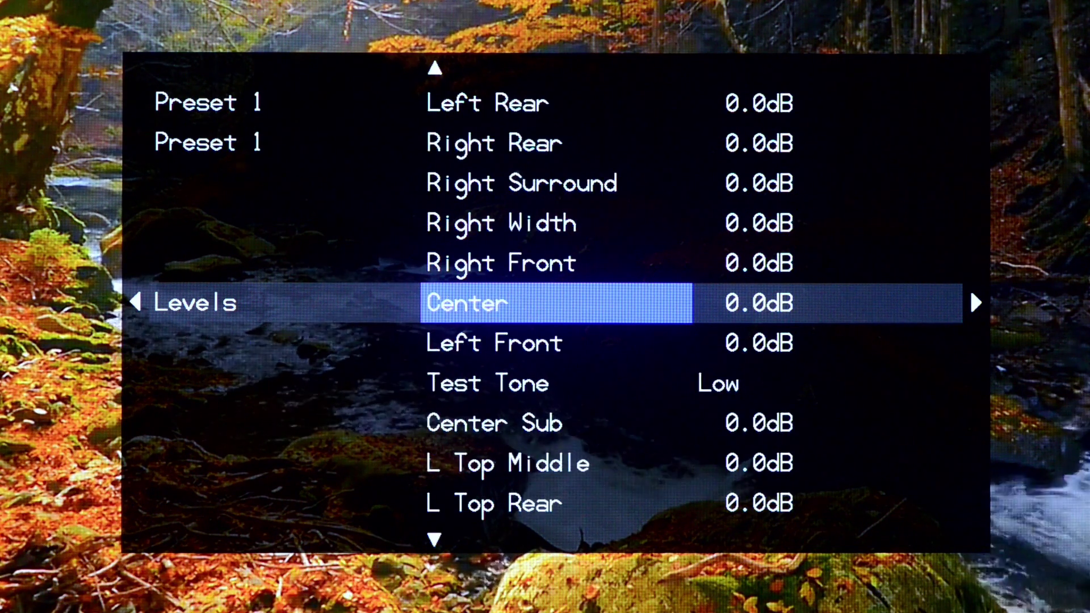
{"action": "key", "text": "Down"}
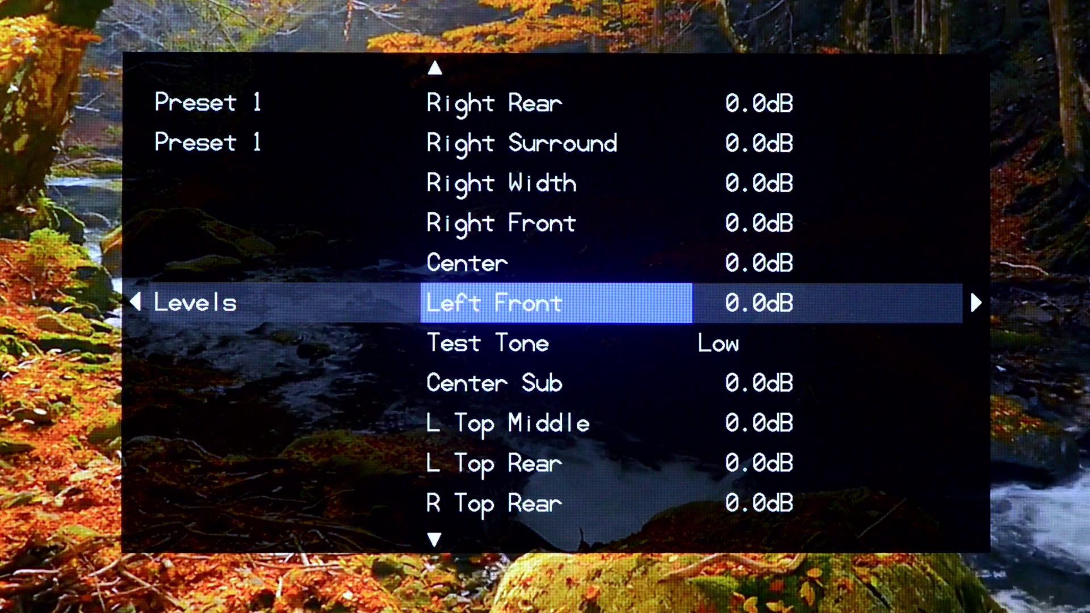
{"action": "key", "text": "Right"}
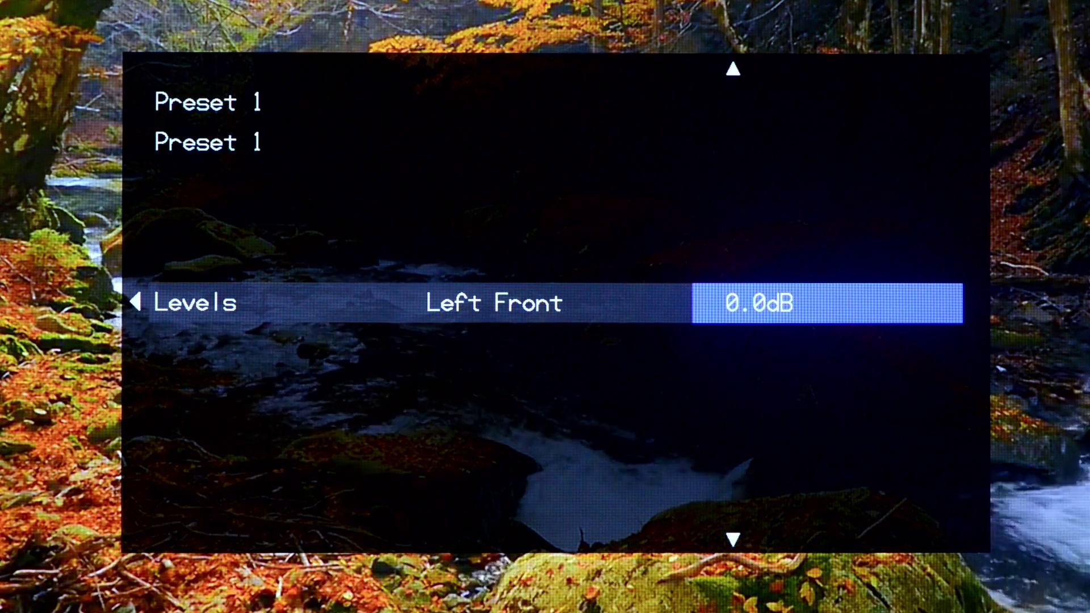
{"action": "key", "text": "Left"}
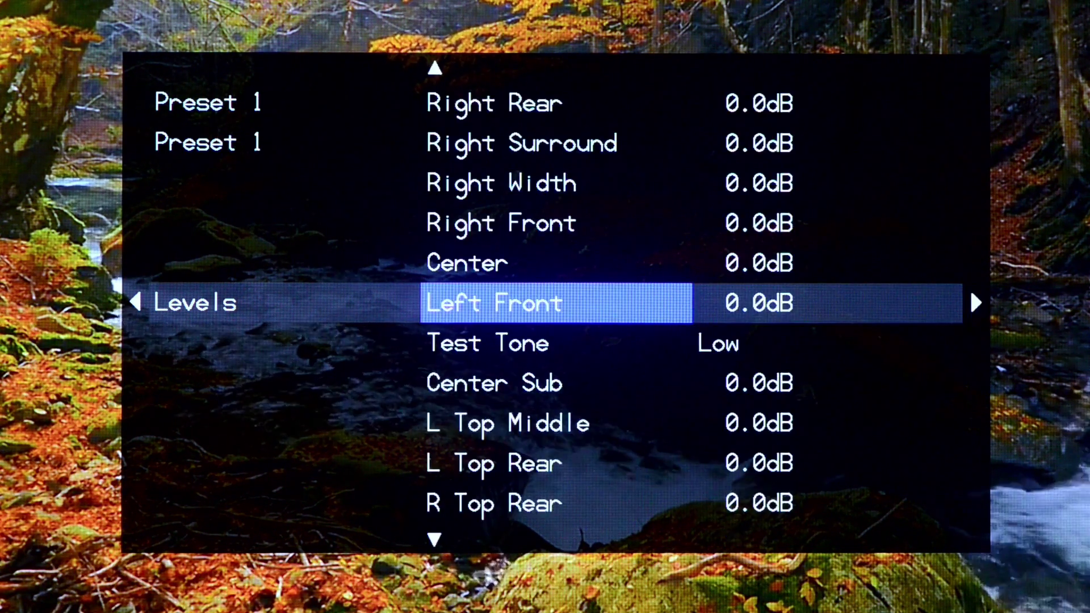
Step: Set the Center speaker level to 1.5 dB in Preset 1
{"action": "key", "text": "Up"}
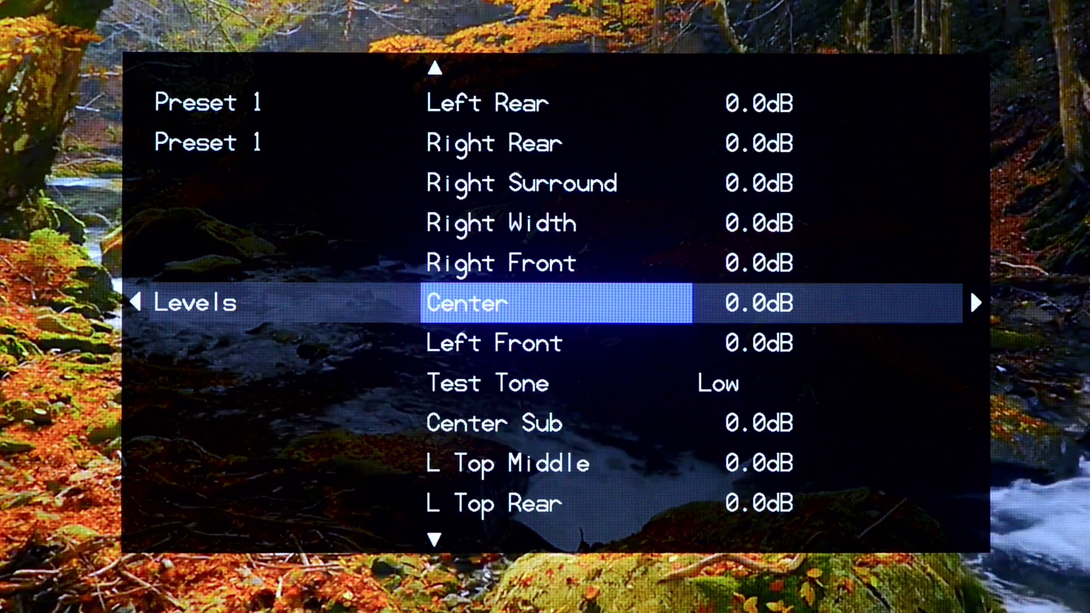
{"action": "key", "text": "Right"}
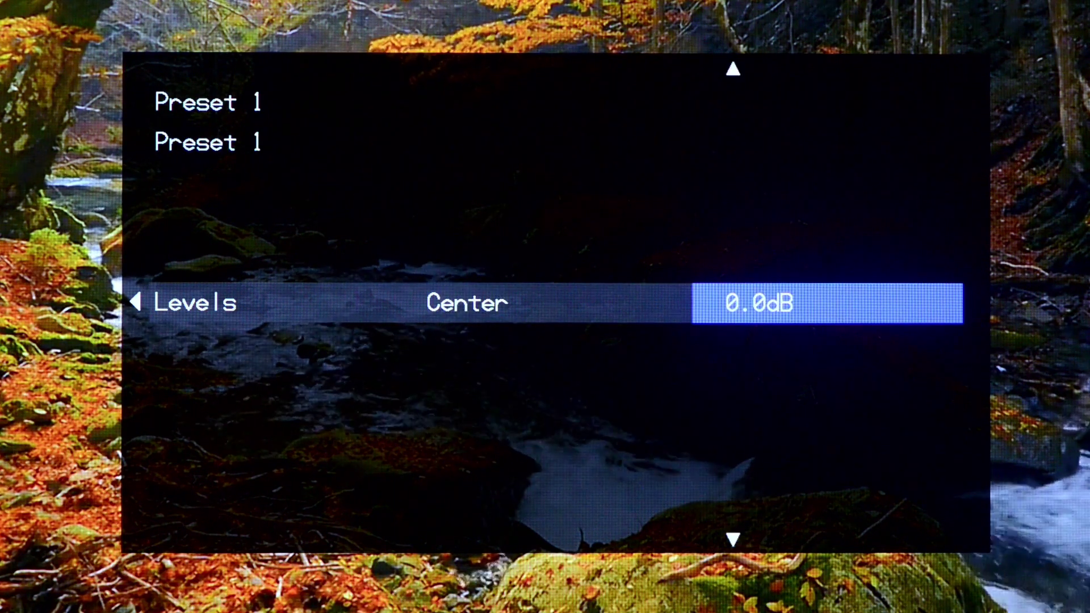
{"action": "key", "text": "Up"}
{"action": "key", "text": "Up"}
{"action": "key", "text": "Up"}
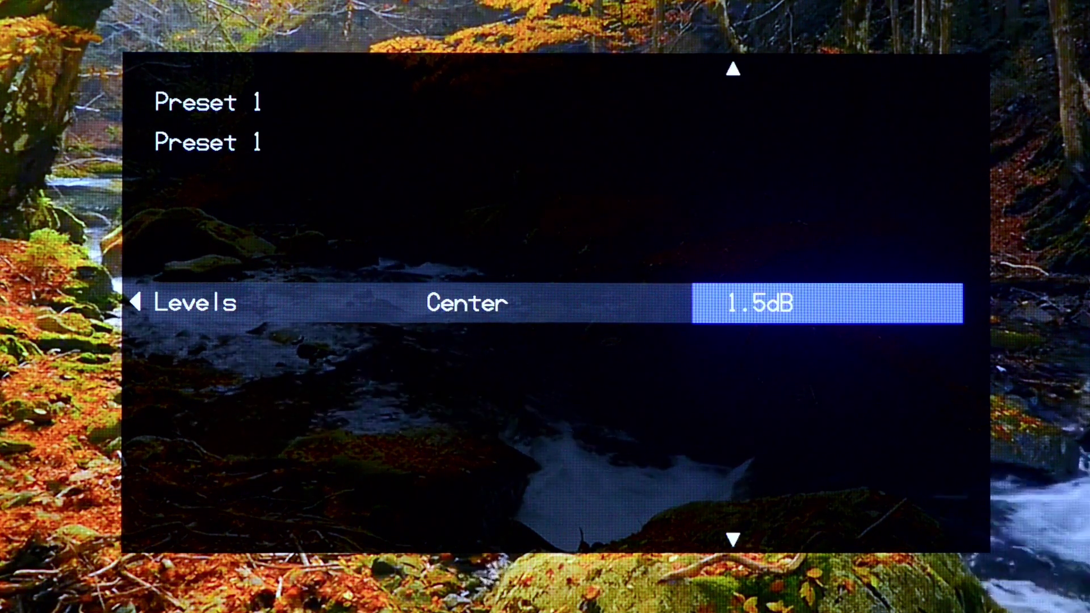
{"action": "key", "text": "Left"}
Step: Try raising the Right Front level to 1.0 dB, and return it to 0.0 dB
{"action": "key", "text": "Up"}
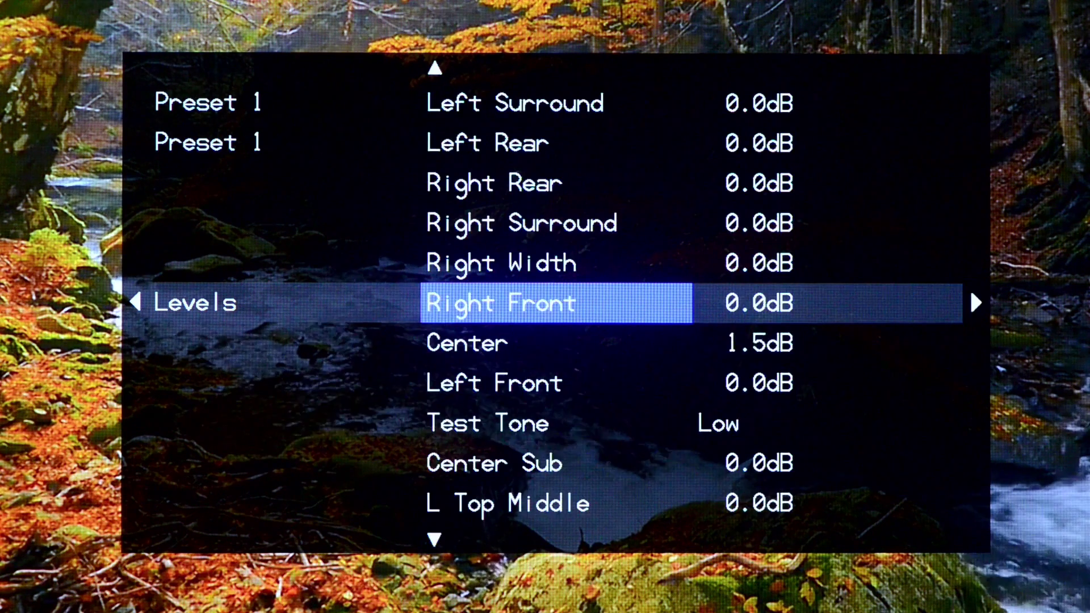
{"action": "key", "text": "Right"}
{"action": "key", "text": "Up"}
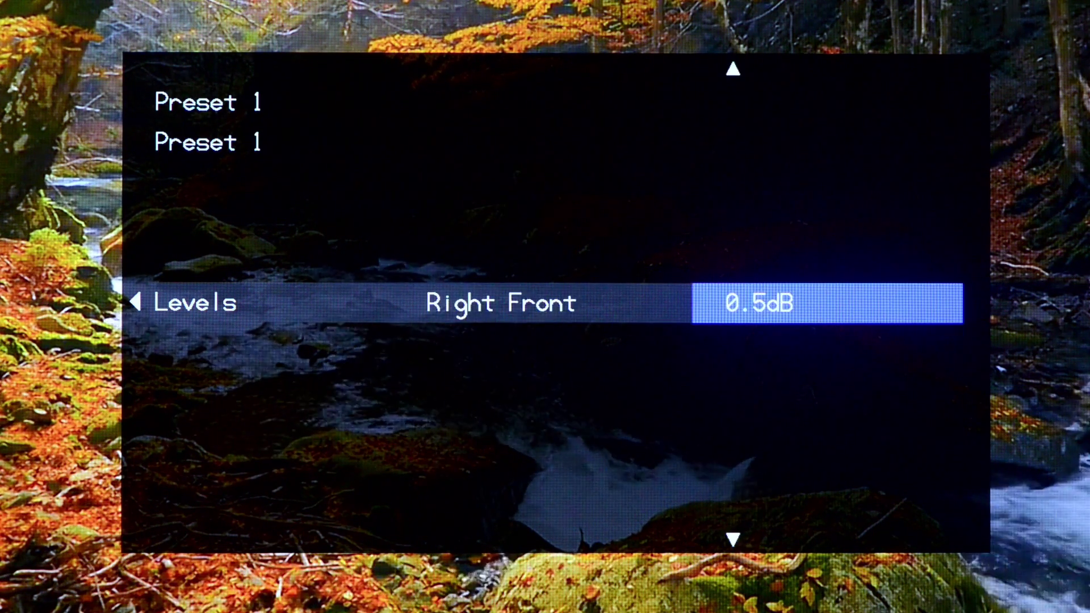
{"action": "key", "text": "Up"}
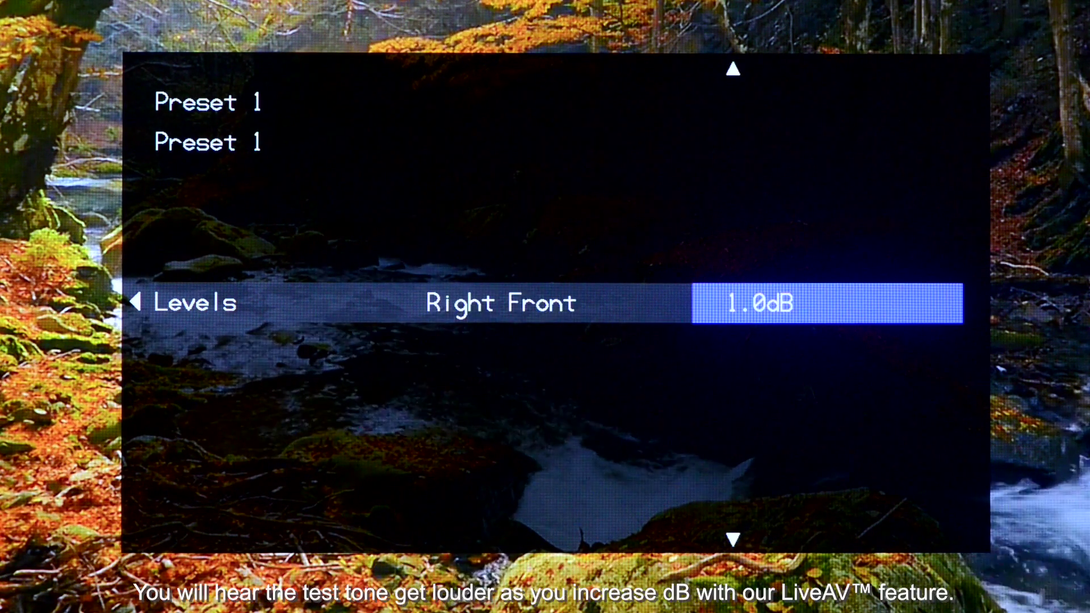
{"action": "key", "text": "Down"}
{"action": "key", "text": "Down"}
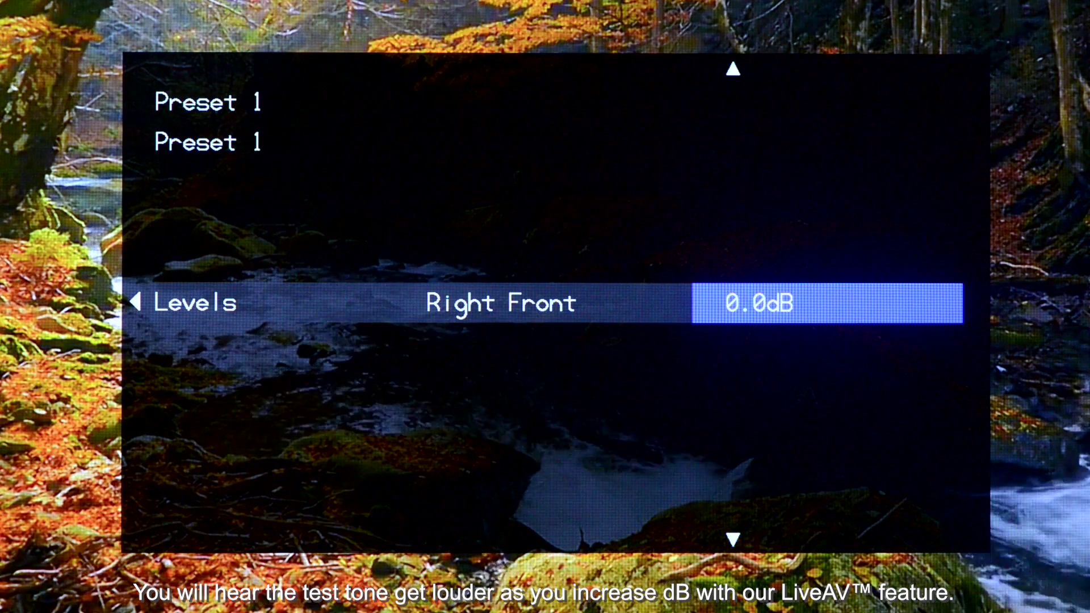
{"action": "key", "text": "Left"}
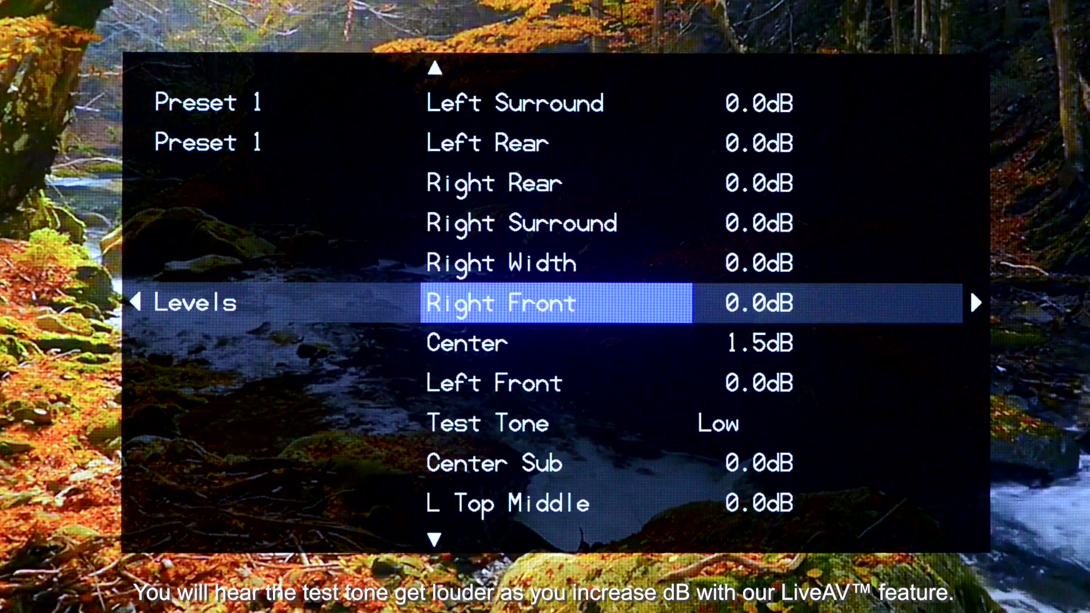
Step: Leave the level settings and set the Left Front speaker distance to 2' 0" (0.6 m)
{"action": "key", "text": "Down"}
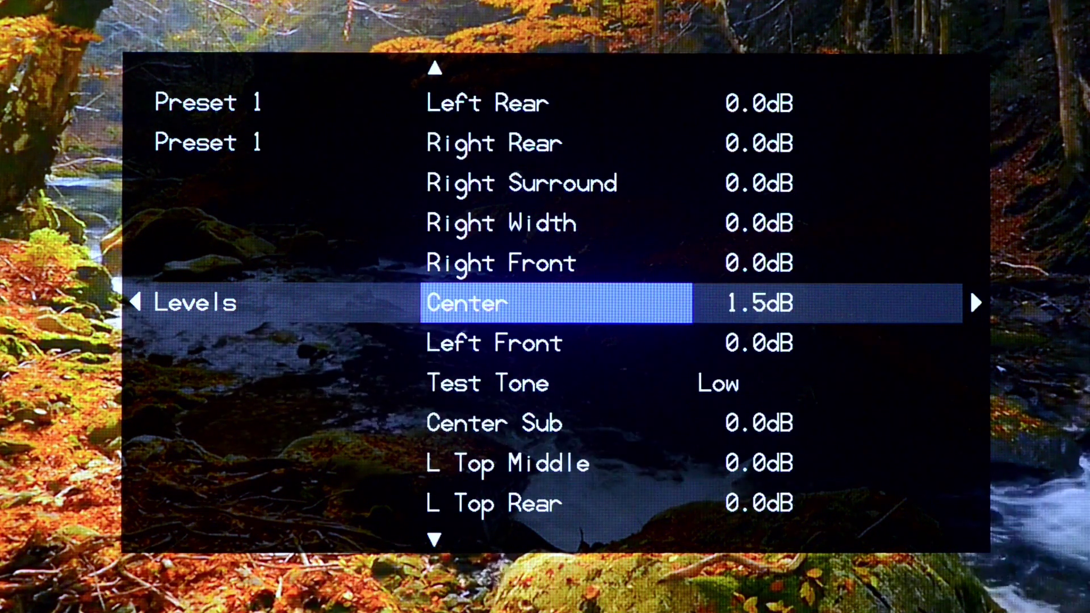
{"action": "key", "text": "Down"}
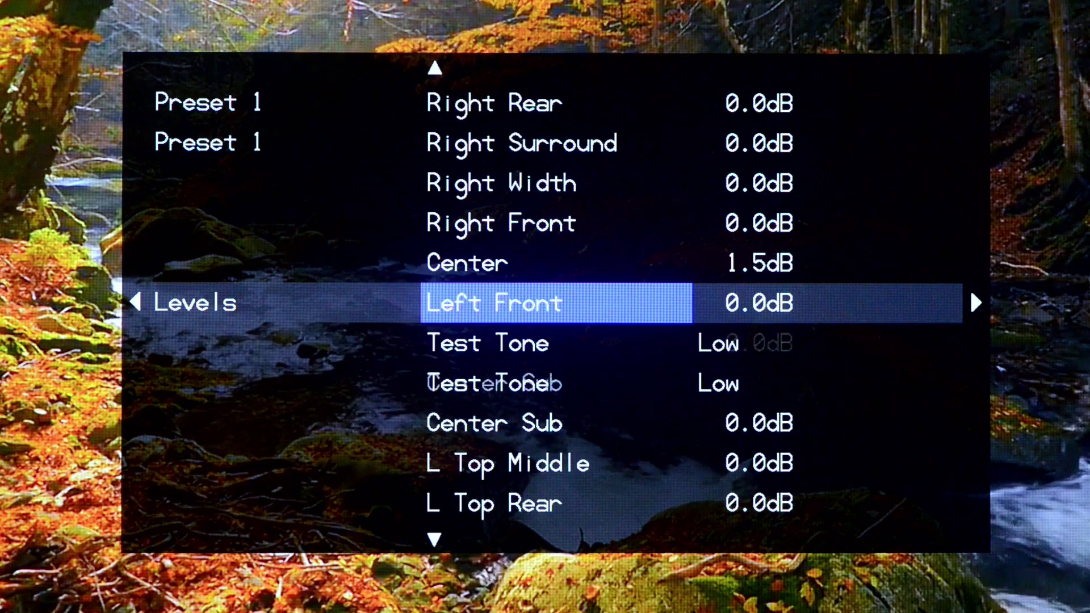
{"action": "key", "text": "Left"}
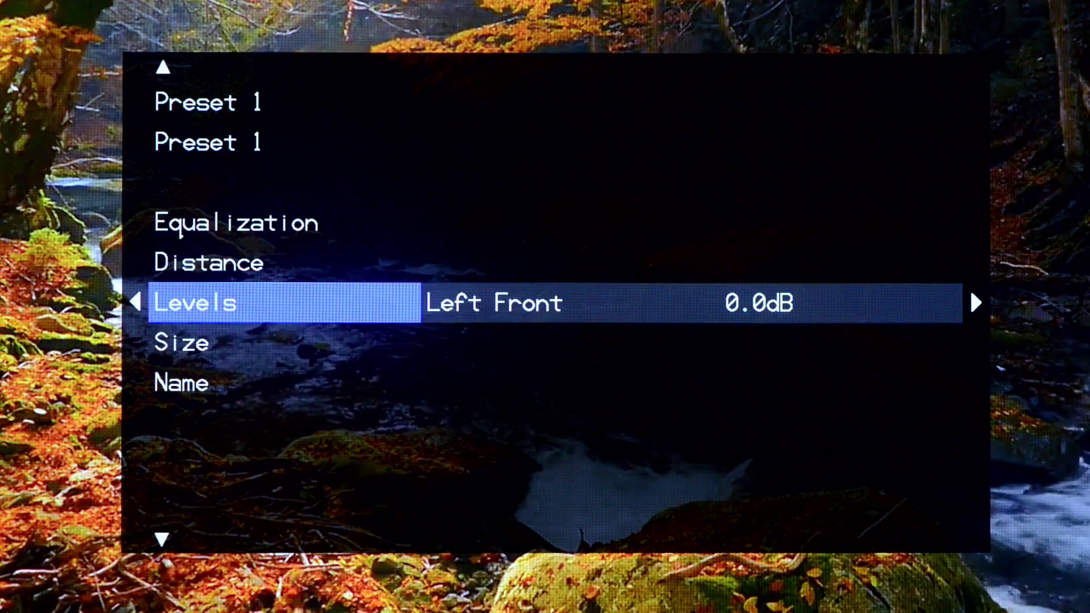
{"action": "key", "text": "Up"}
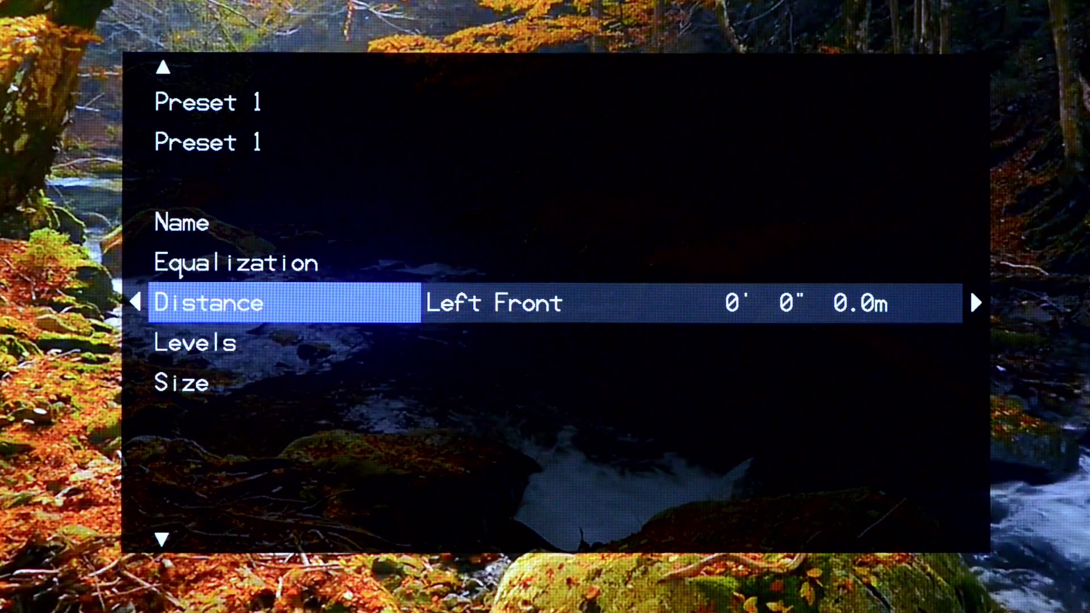
{"action": "key", "text": "Right"}
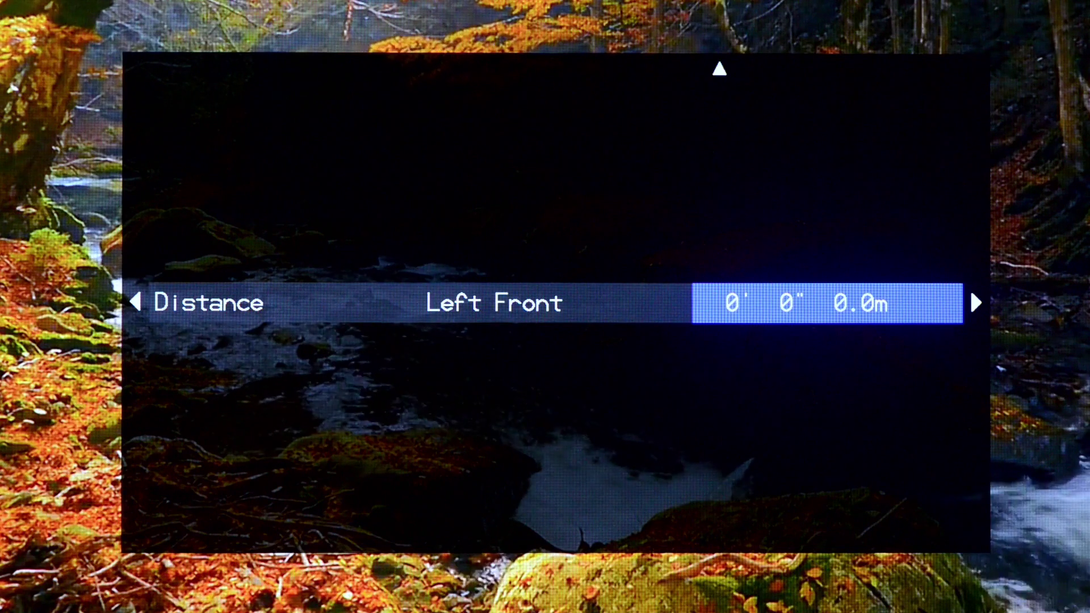
{"action": "key", "text": "Up"}
{"action": "key", "text": "Up"}
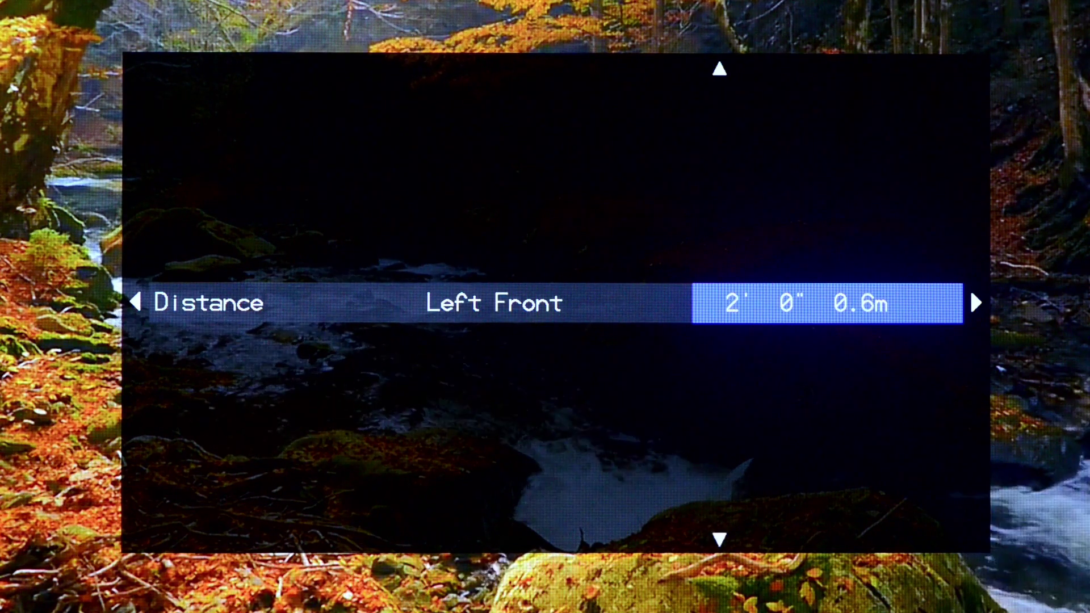
{"action": "key", "text": "Right"}
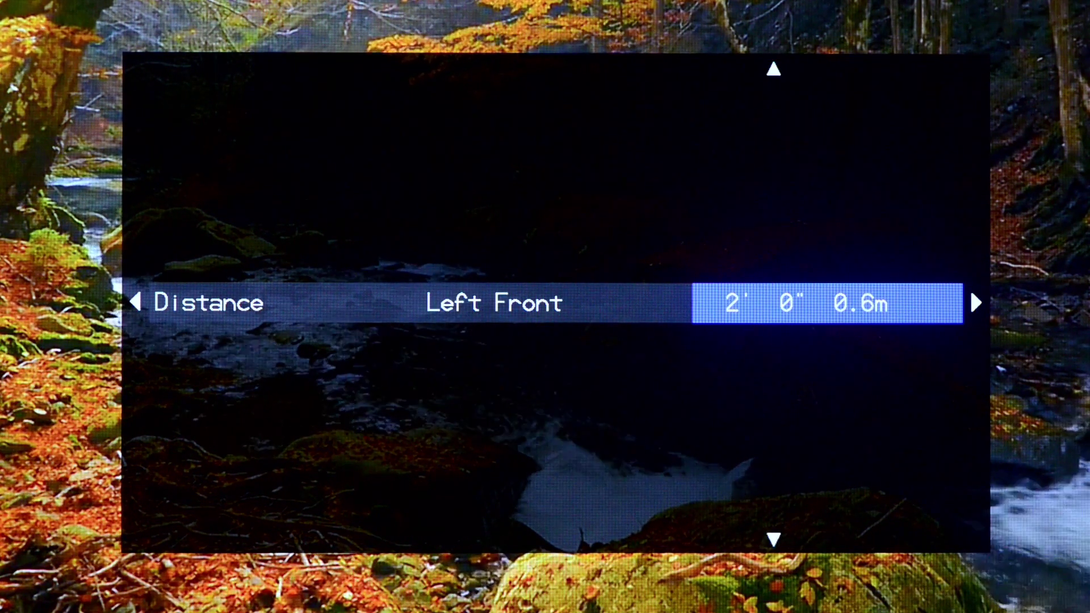
{"action": "key", "text": "Up"}
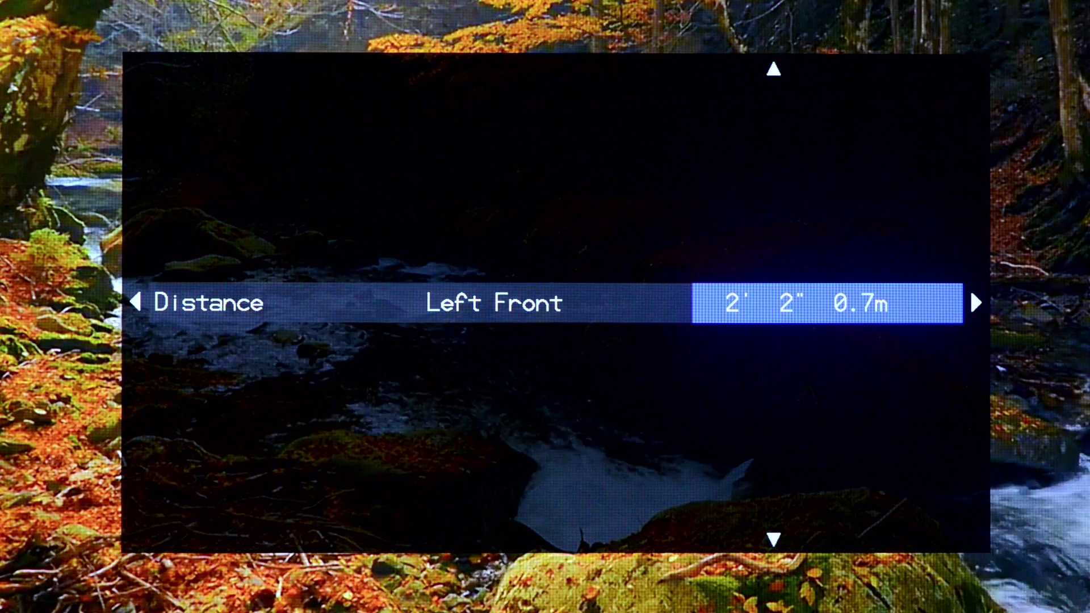
{"action": "key", "text": "Right"}
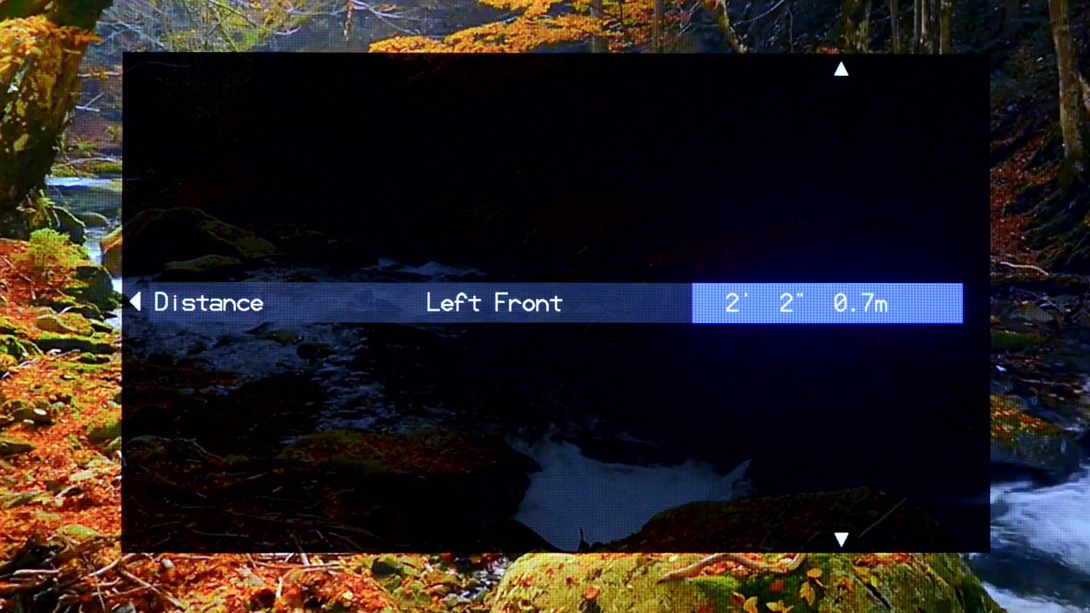
{"action": "key", "text": "Down"}
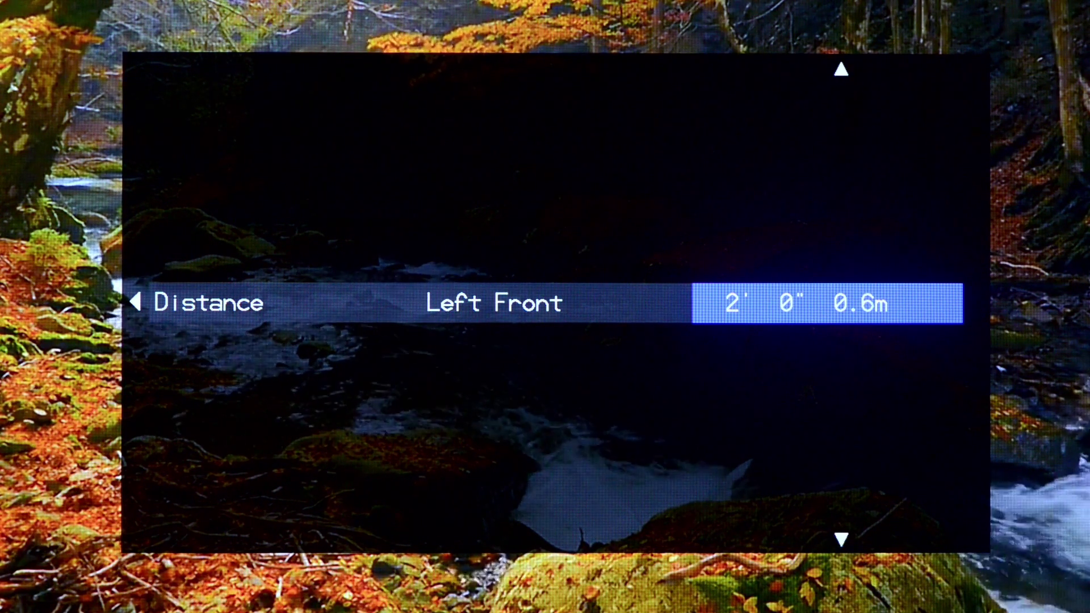
Step: Set the Left Front speaker distance to 0' 0" (0.0 m) and leave the Preset 1 speaker setup
{"action": "key", "text": "Down"}
{"action": "key", "text": "Down"}
{"action": "key", "text": "Down"}
{"action": "key", "text": "Down"}
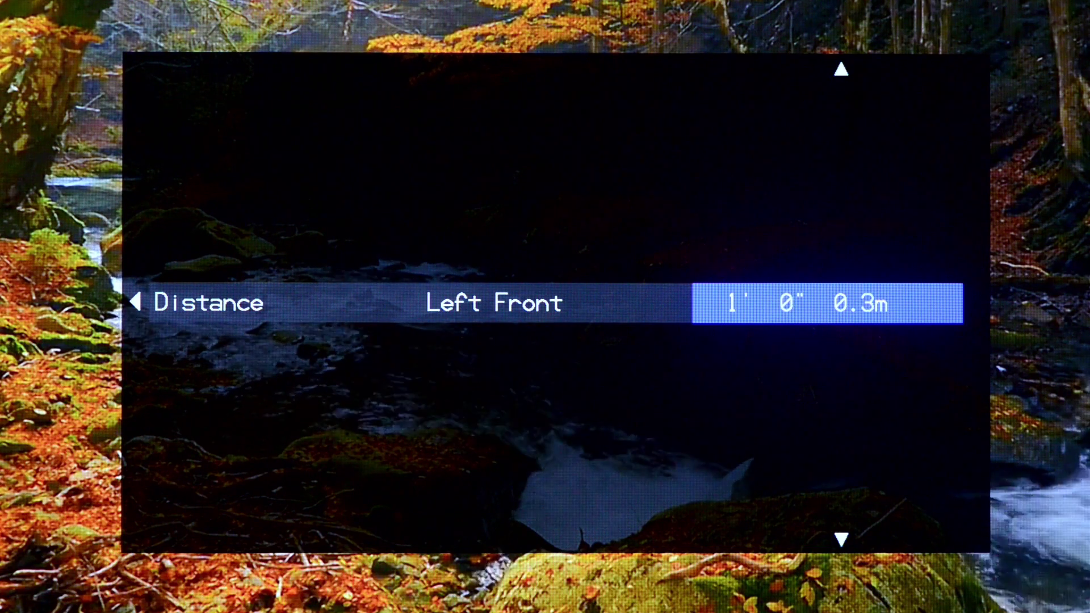
{"action": "key", "text": "Down"}
{"action": "key", "text": "Down"}
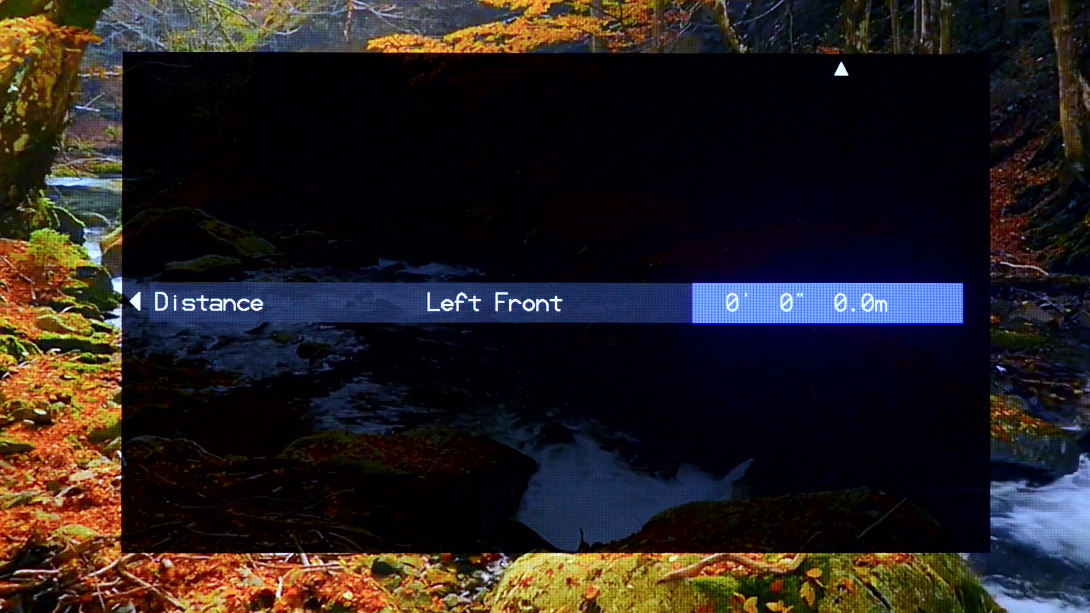
{"action": "key", "text": "Left"}
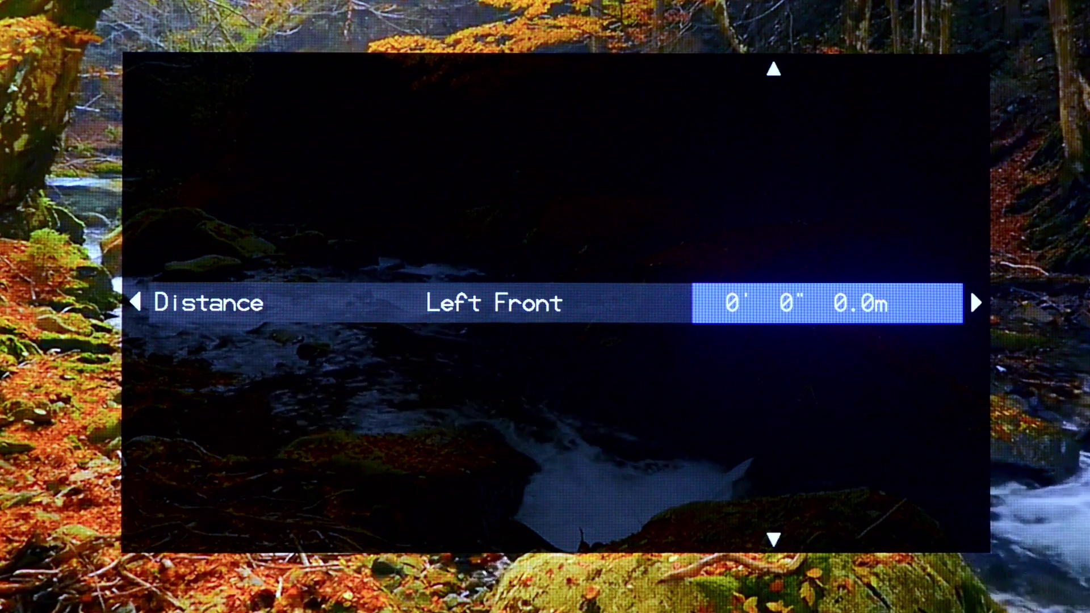
{"action": "key", "text": "Left"}
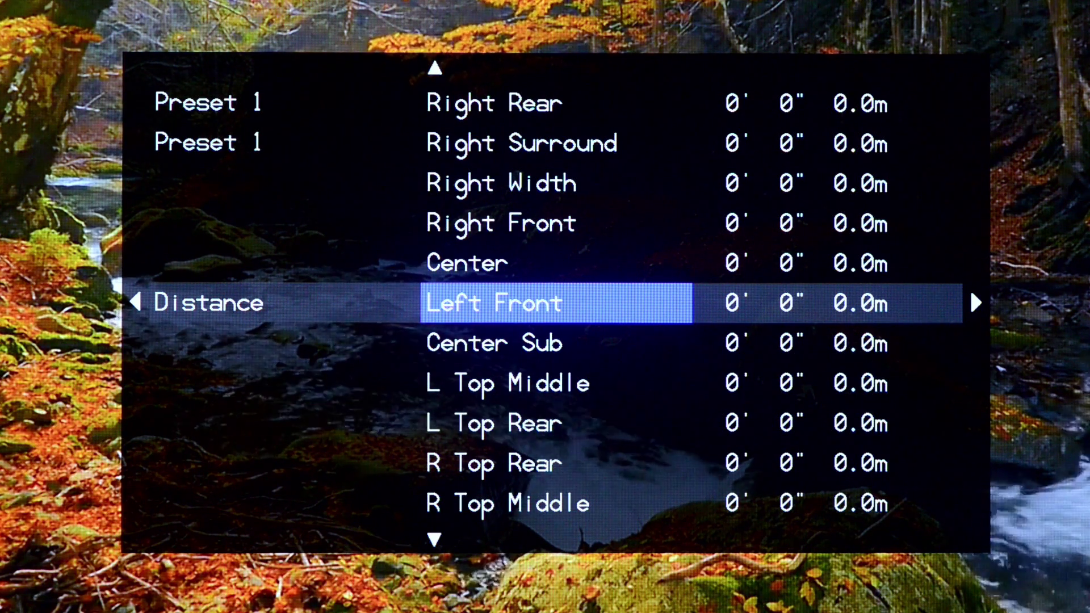
{"action": "key", "text": "Left"}
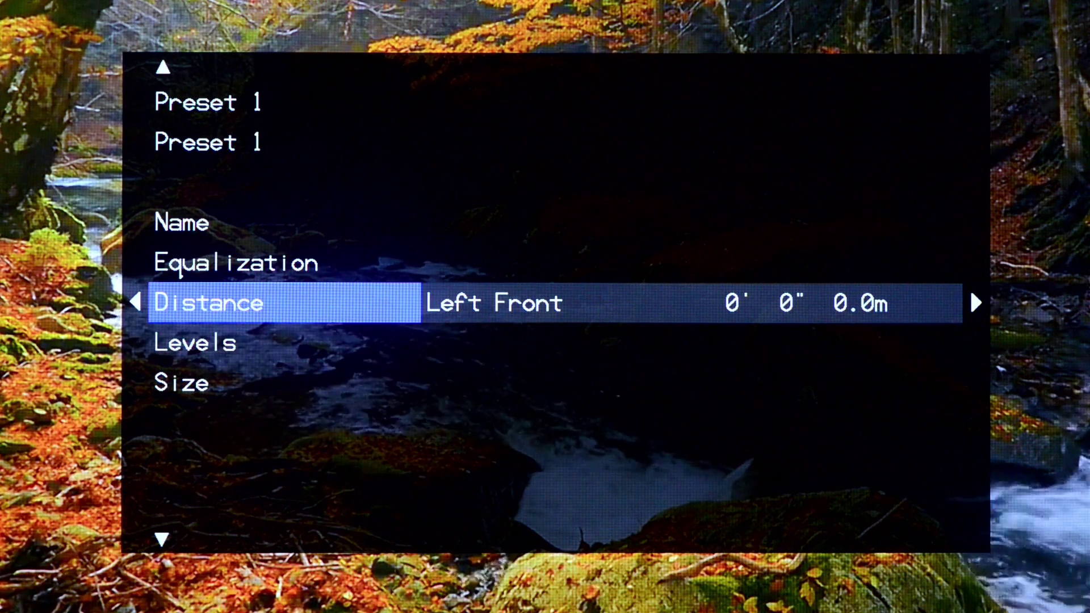
{"action": "key", "text": "Right"}
{"action": "key", "text": "Left"}
{"action": "key", "text": "Left"}
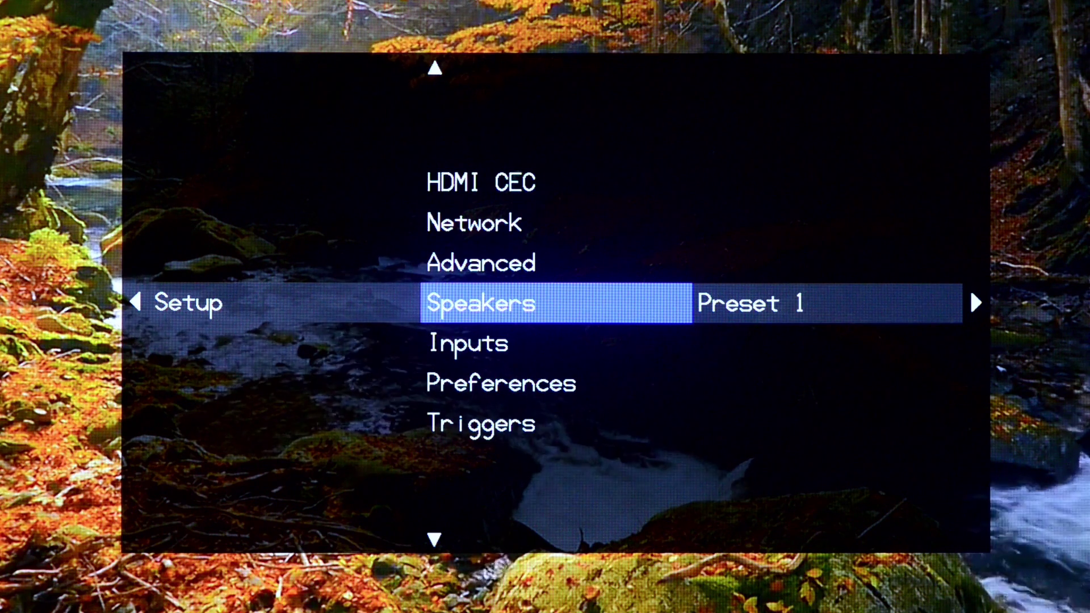
Step: Examine the Advanced Setup options, including Factory Reset, Diagnostic Logs, Firmware Update and Standby
{"action": "key", "text": "Up"}
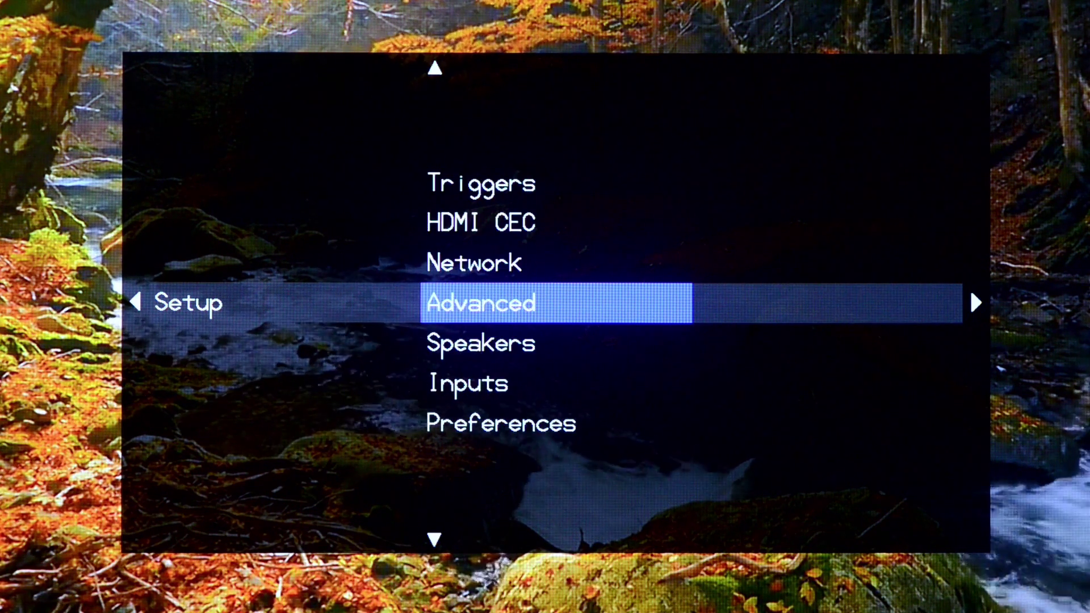
{"action": "key", "text": "Right"}
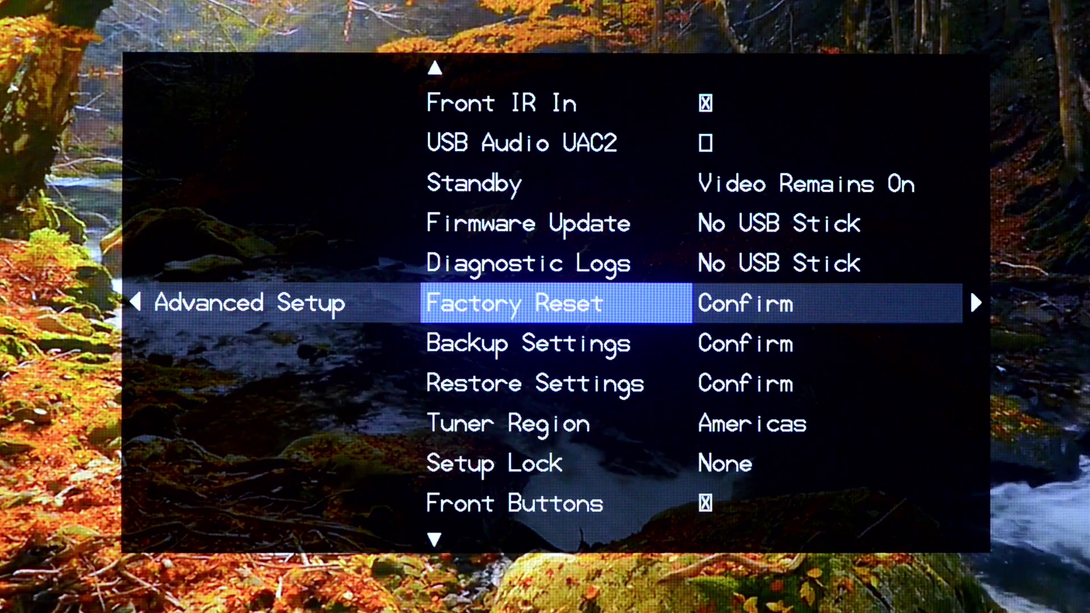
{"action": "key", "text": "Up"}
{"action": "key", "text": "Up"}
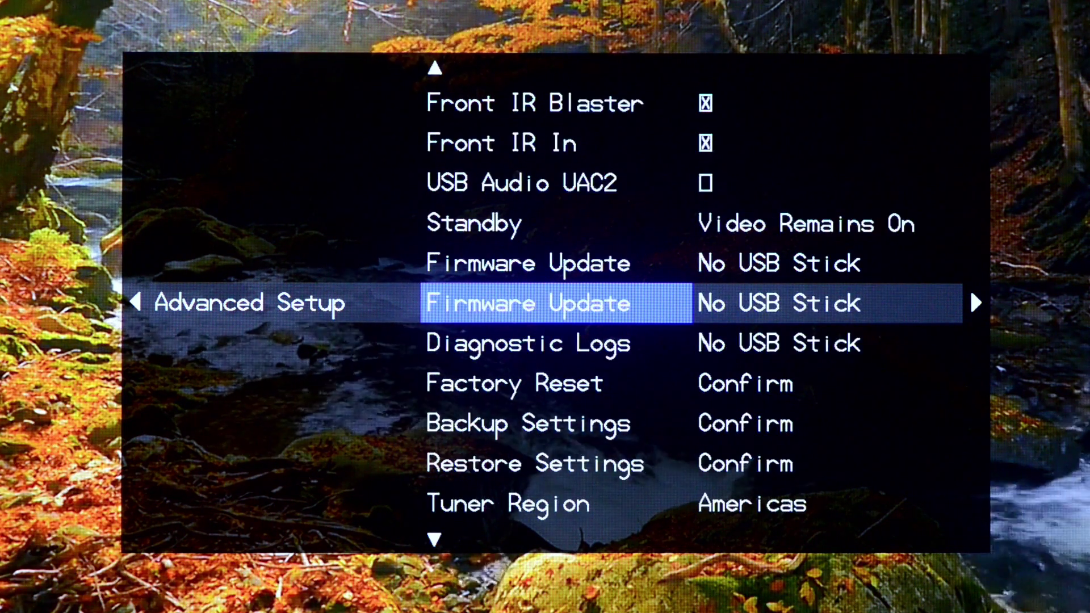
{"action": "key", "text": "Up"}
{"action": "key", "text": "Up"}
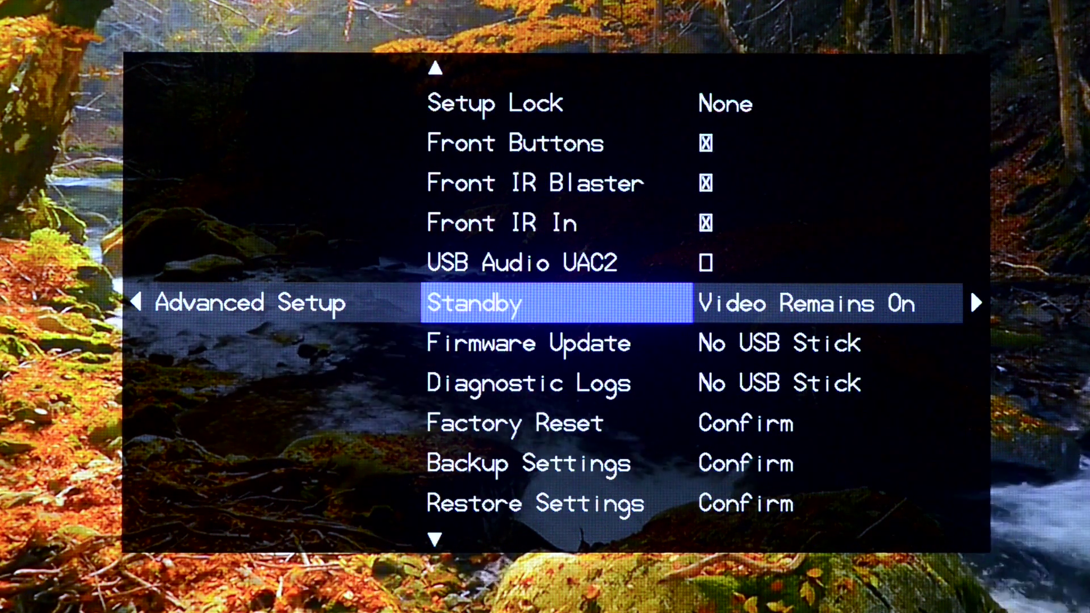
Step: Leave Advanced Setup and examine the HDMI CEC options: Enable, Volume, Input change, Power Off, Power On and Audio to TV
{"action": "key", "text": "Left"}
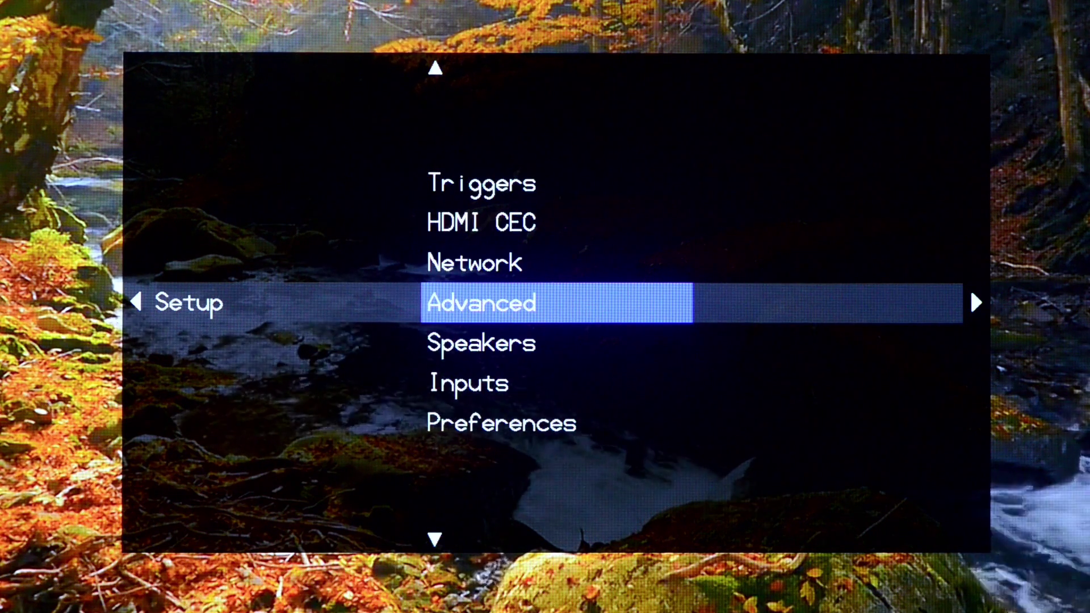
{"action": "key", "text": "Up"}
{"action": "key", "text": "Up"}
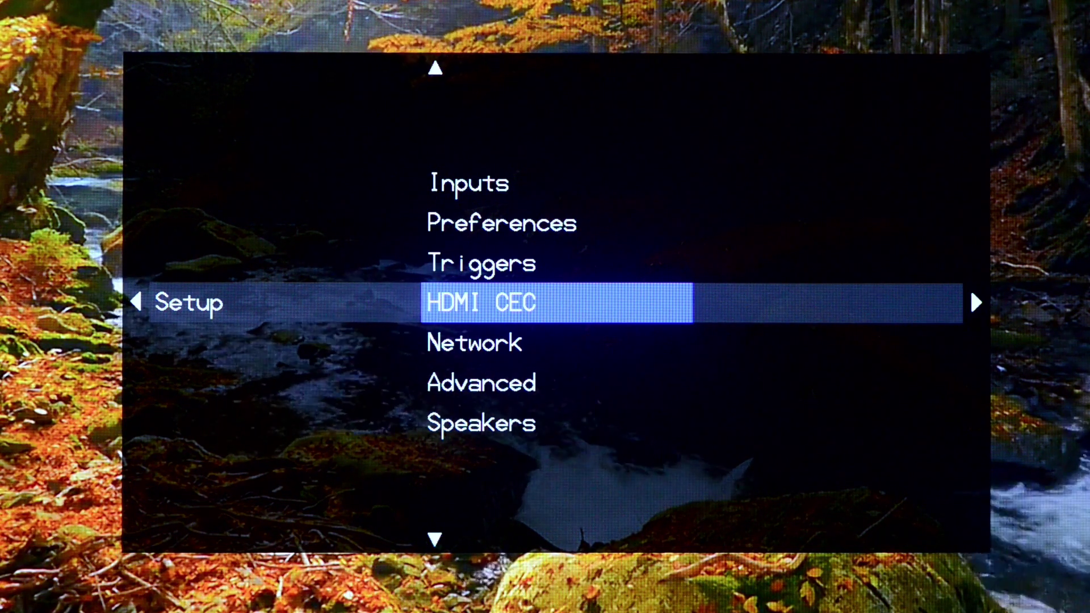
{"action": "key", "text": "Return"}
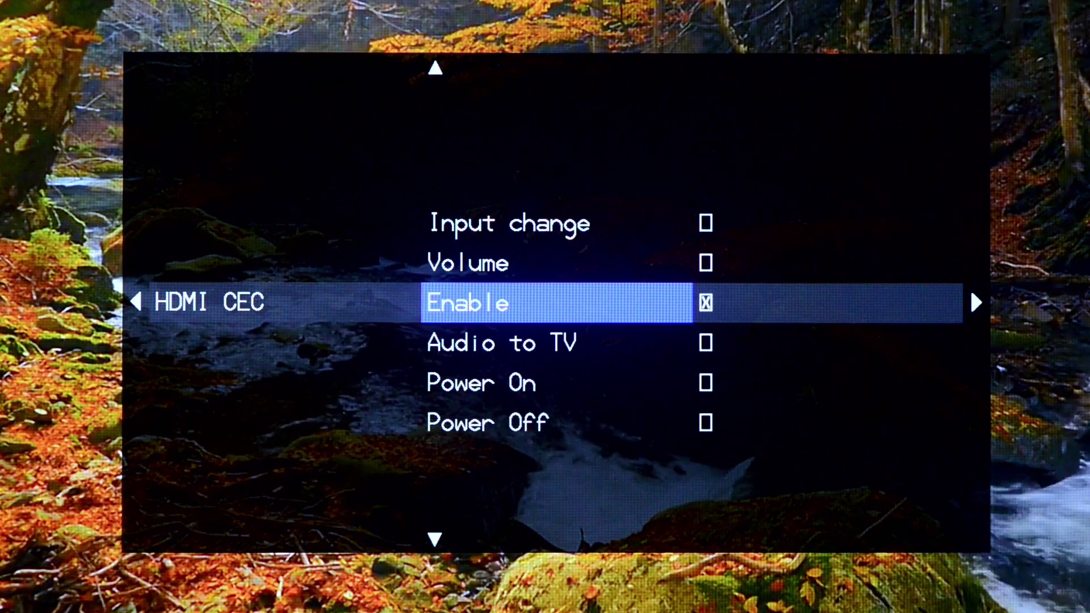
{"action": "key", "text": "Up"}
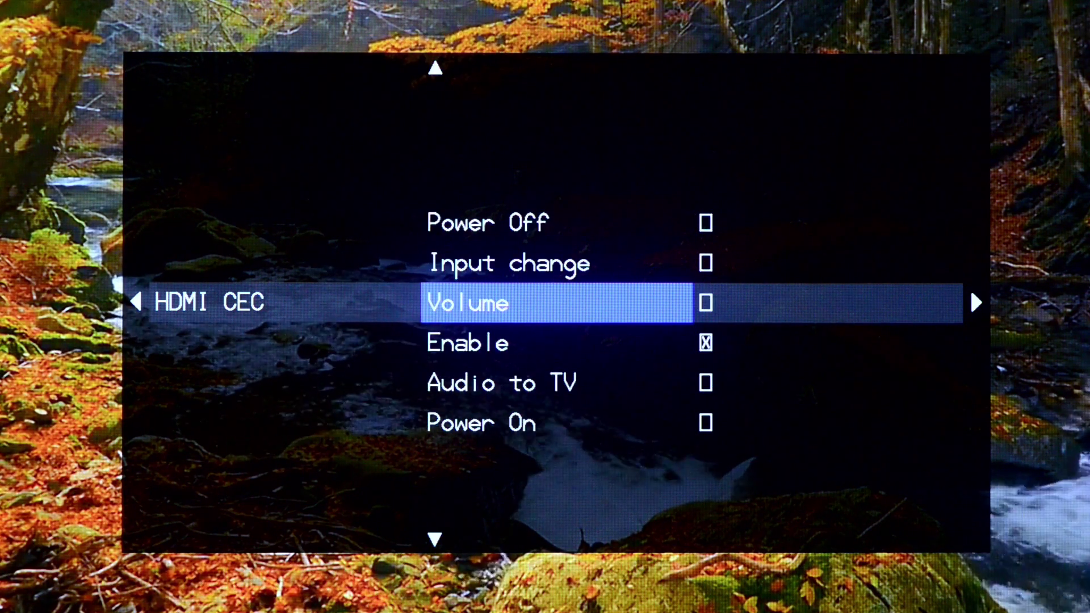
{"action": "key", "text": "Up"}
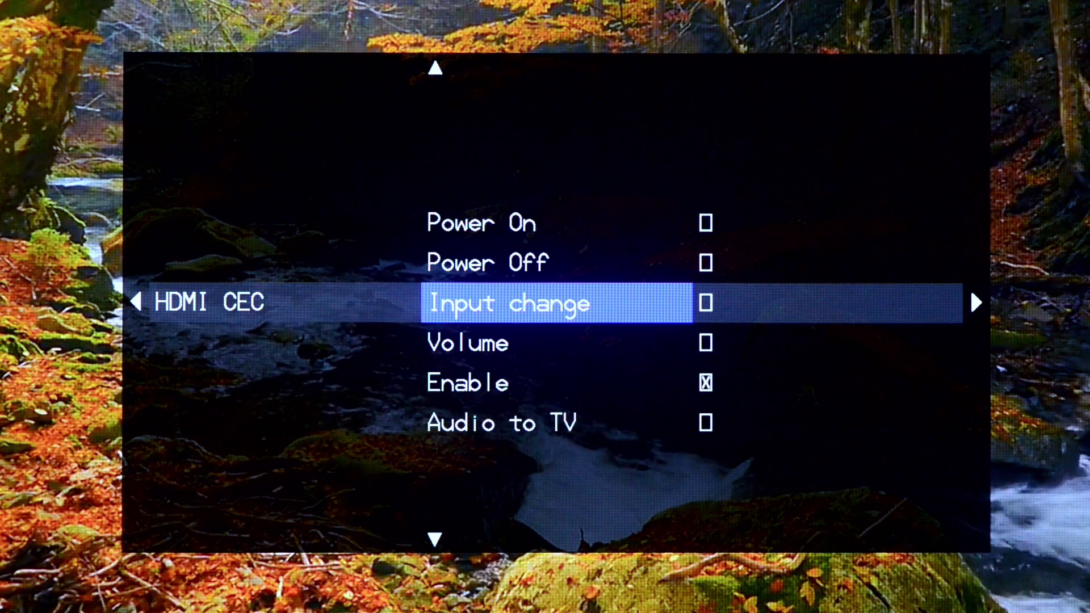
{"action": "key", "text": "Up"}
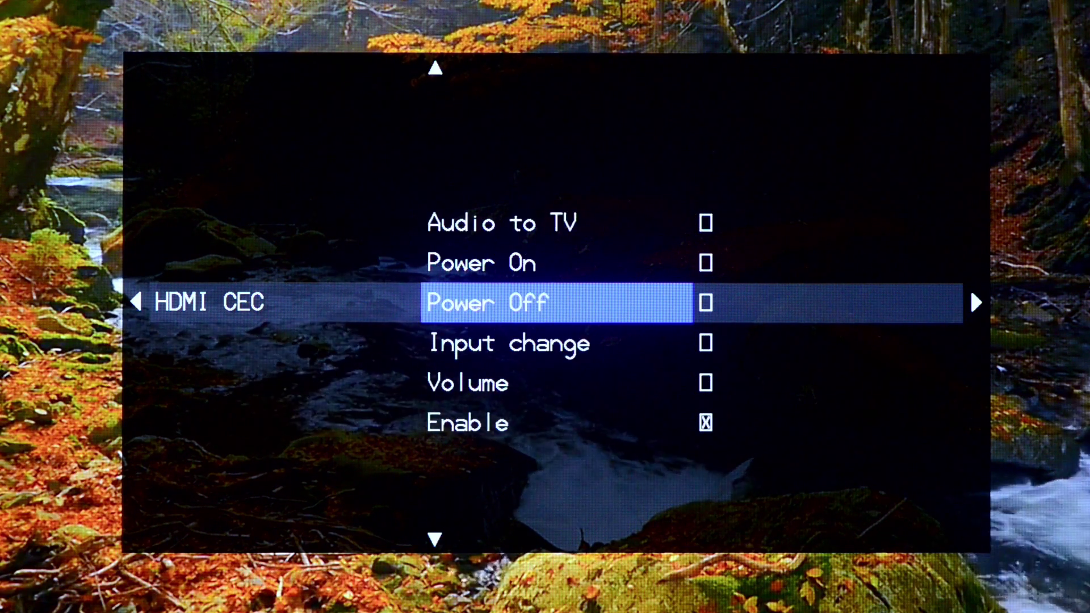
{"action": "key", "text": "Up"}
{"action": "key", "text": "Up"}
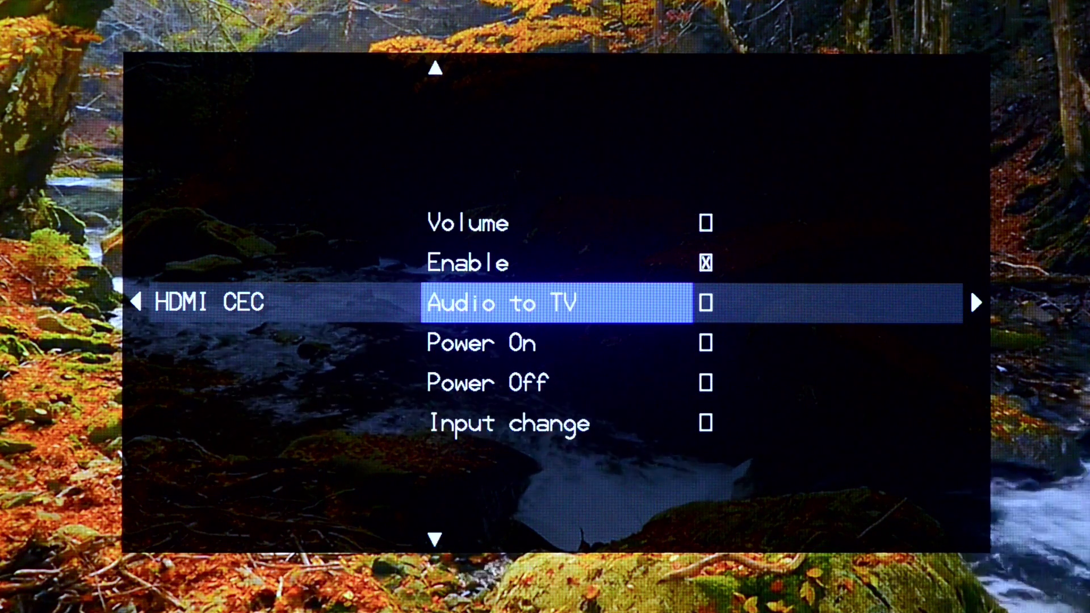
{"action": "key", "text": "Up"}
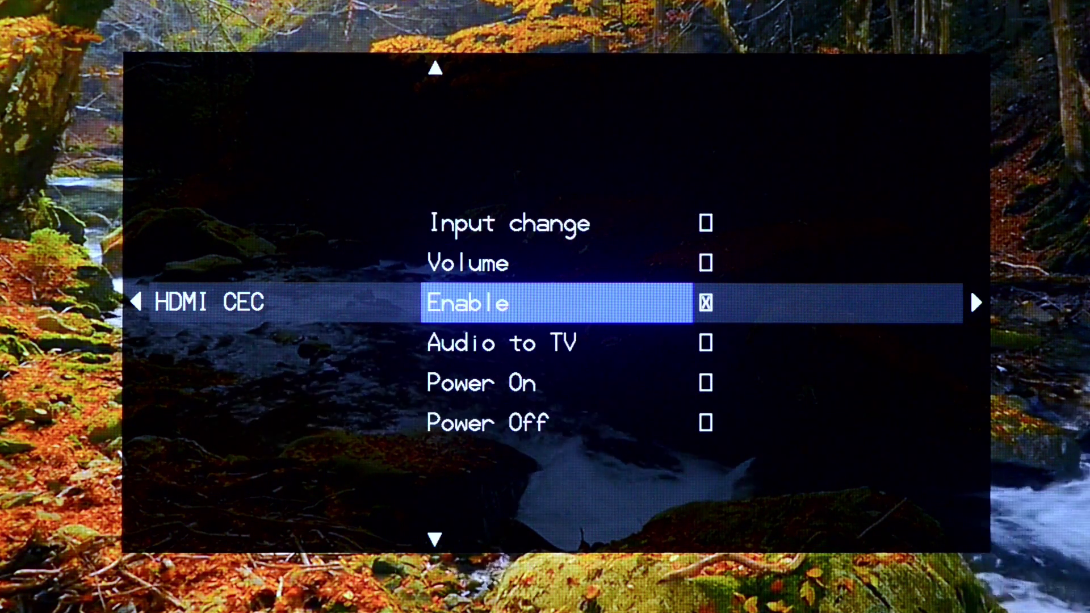